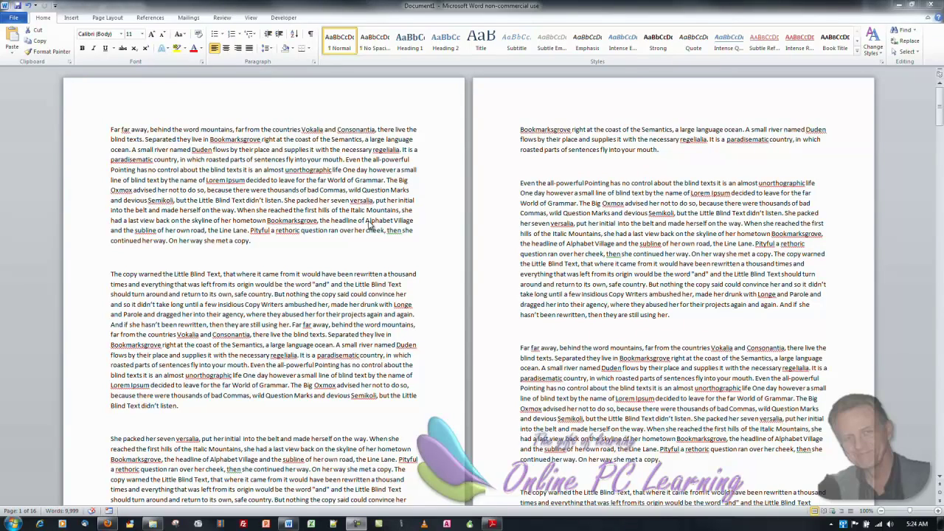
Browse the unformatted document and zoom out to 42% to view many pages at once.
click(88, 424)
scroll(325, 157, down, 6)
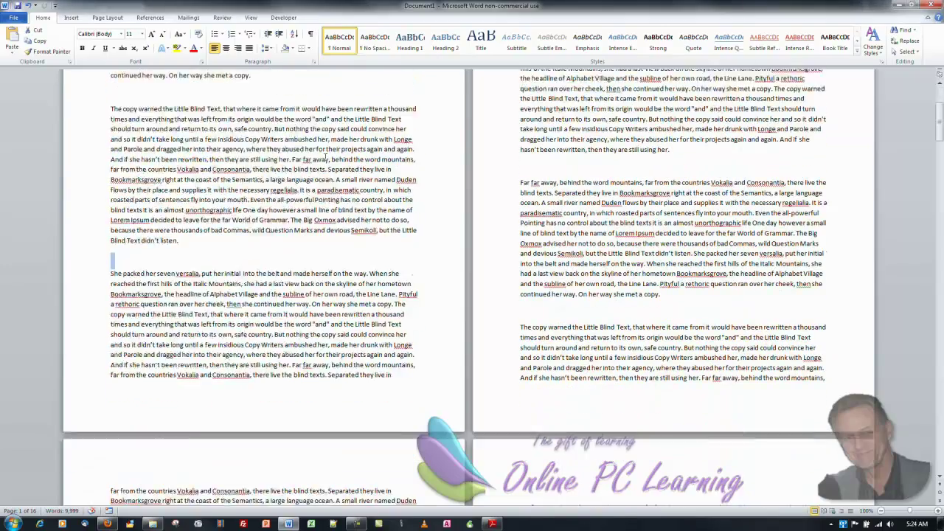
scroll(324, 157, up, 5)
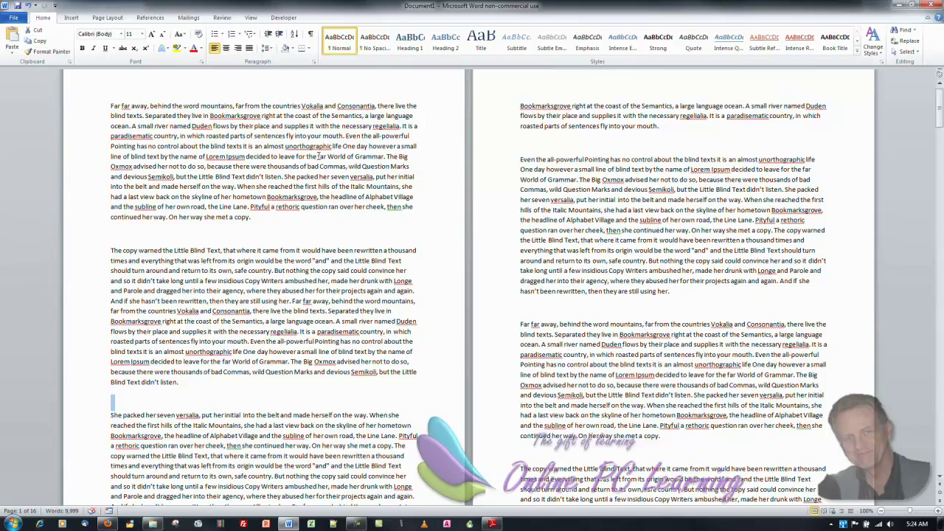
scroll(318, 156, down, 12)
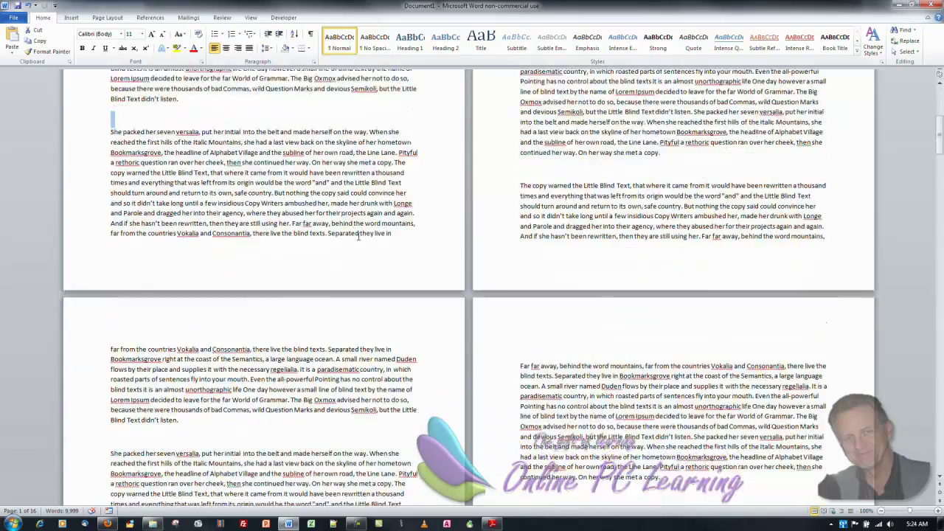
scroll(369, 257, down, 4)
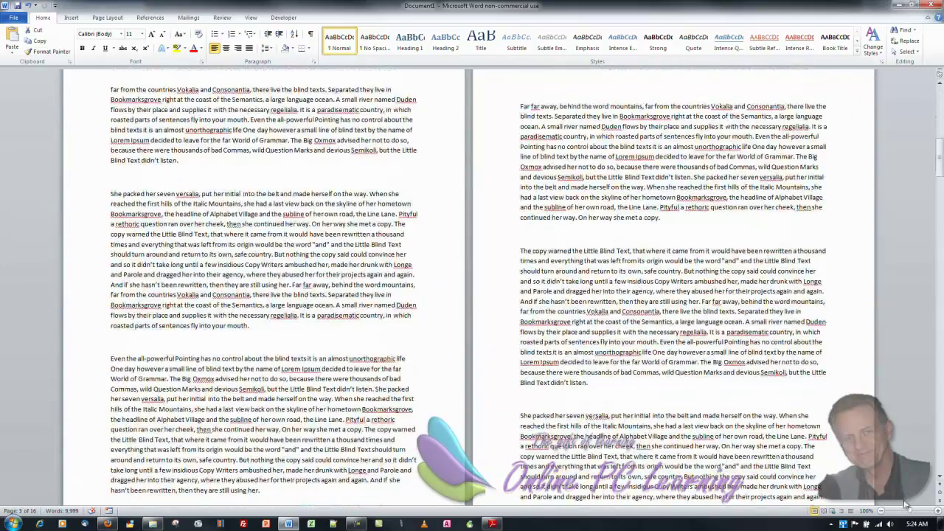
drag(910, 511, 895, 511)
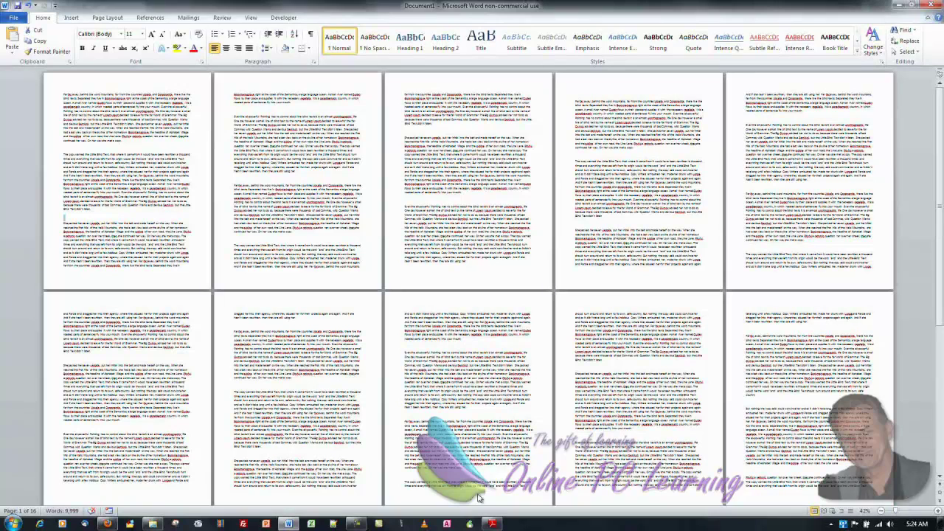
Switch to the Make Your File User Friendly PDF in Adobe Reader and test a contents link and the Return to Top link.
click(493, 523)
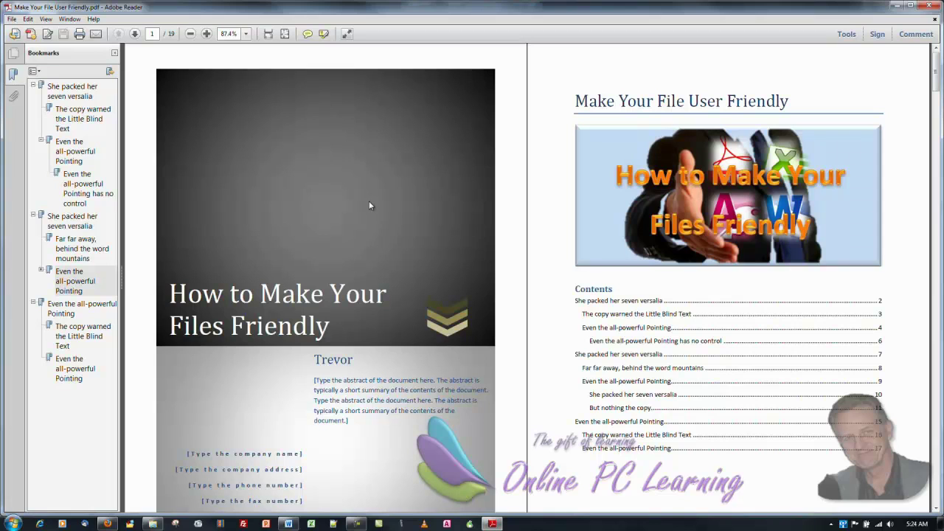
click(614, 302)
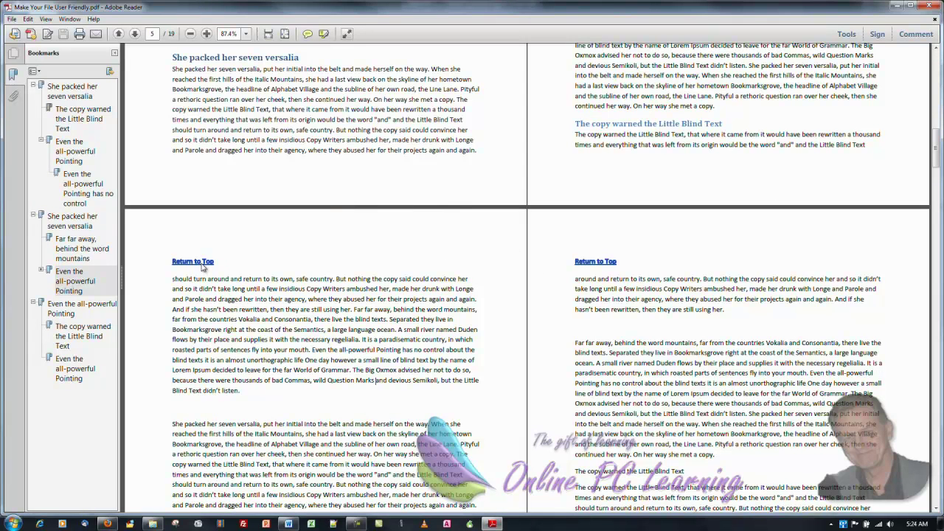
click(202, 266)
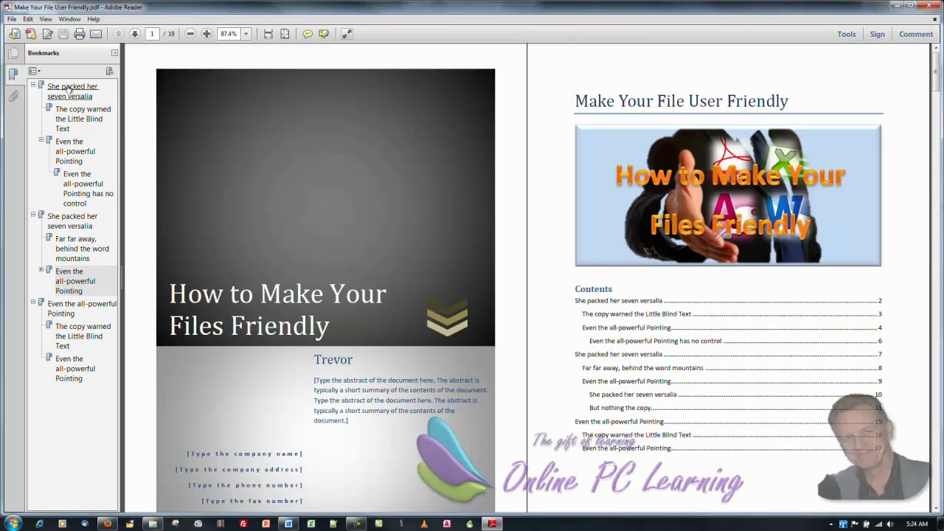
Jump through the PDF bookmarks "She packed her seven versalia", "Even the all-powerful Pointing" and "Even the all-powerful Pointing has no control".
click(68, 89)
click(68, 163)
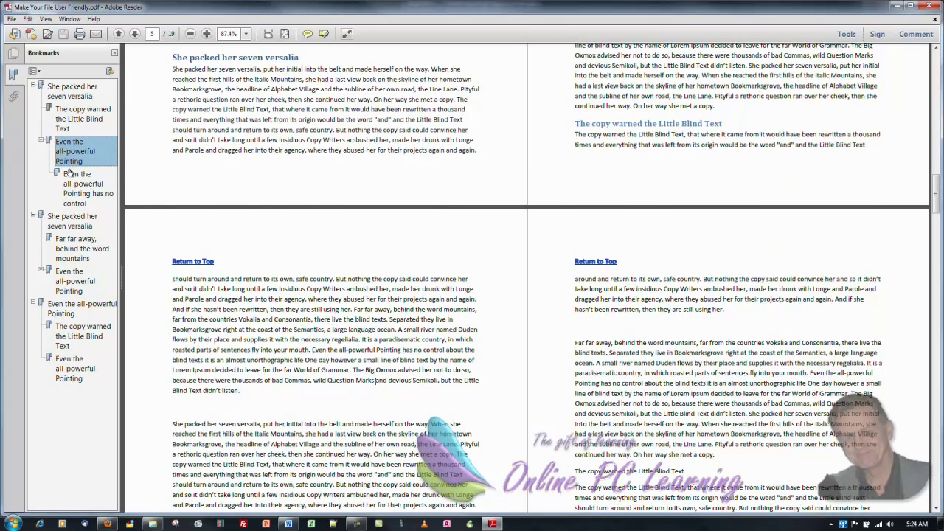
click(70, 189)
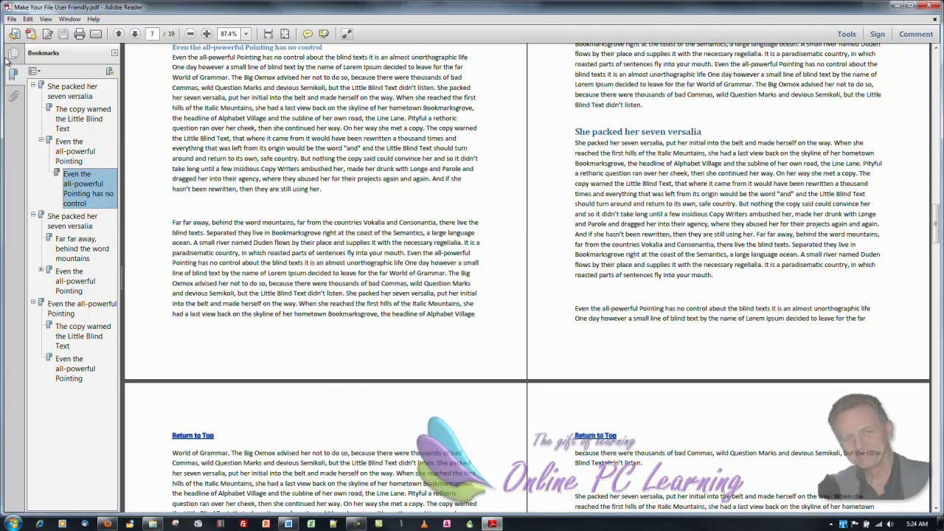
Go to page 3 of the PDF by its page thumbnail and return to the first page with the thumbnails hidden.
click(15, 55)
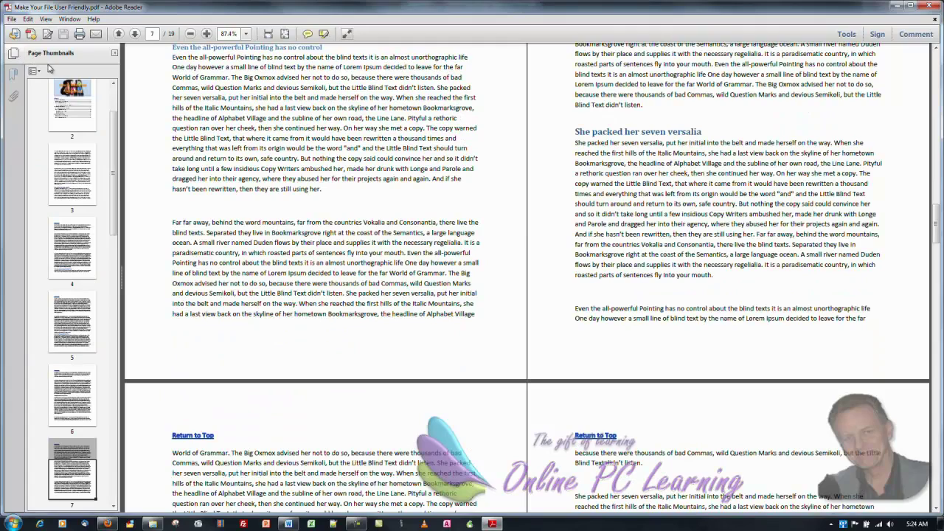
click(71, 191)
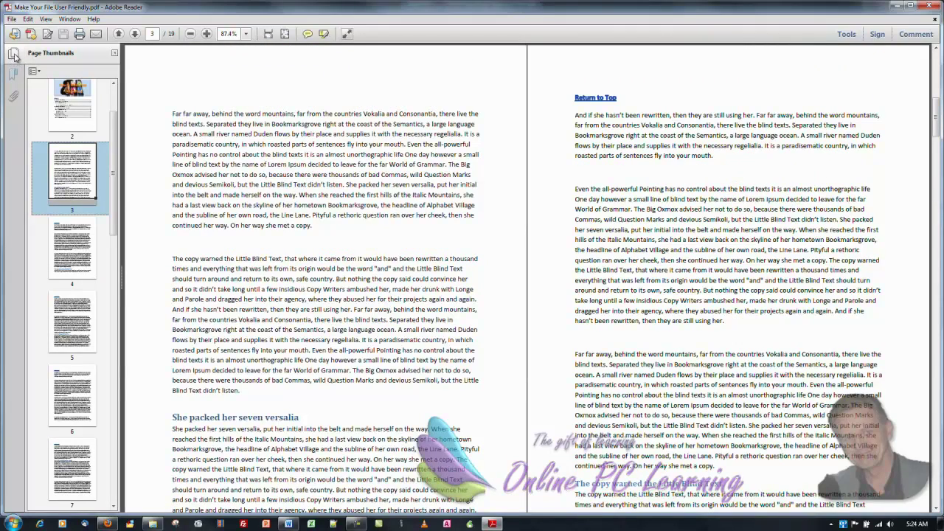
click(13, 54)
click(554, 104)
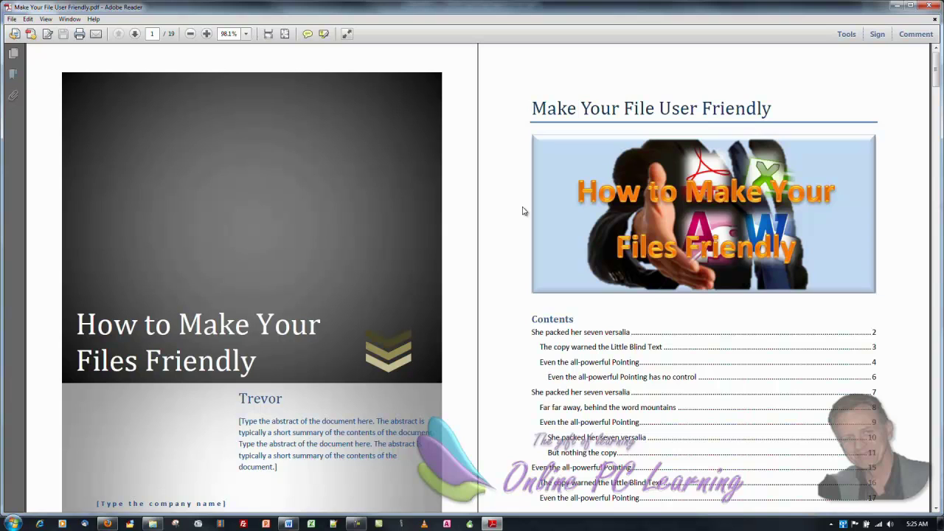
click(13, 55)
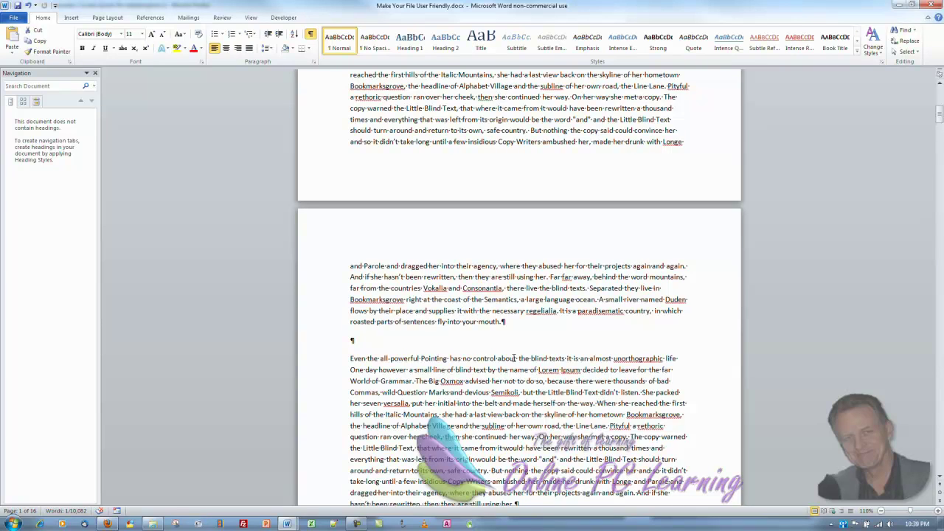
Apply the Title style to the document's first line, "Make Your File User Friendly".
scroll(514, 357, up, 20)
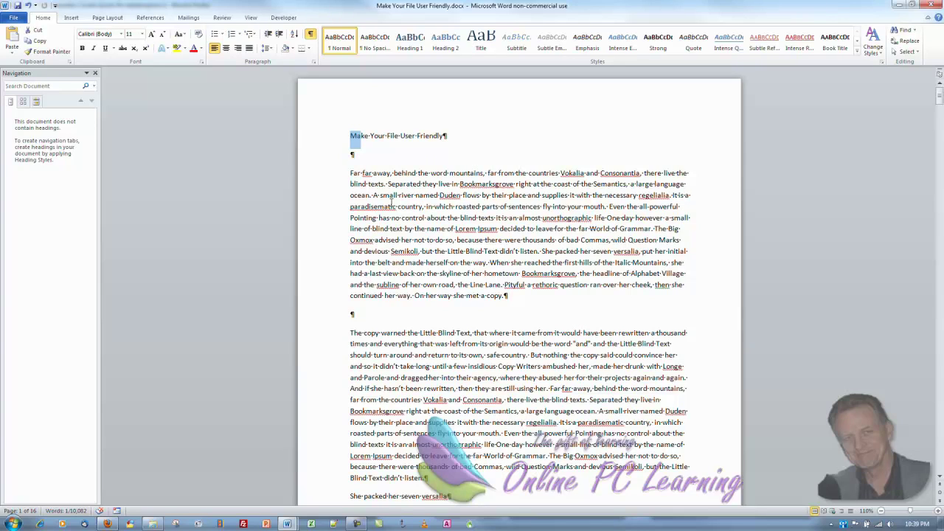
scroll(404, 201, down, 4)
scroll(457, 253, up, 4)
drag(350, 136, 357, 142)
click(359, 137)
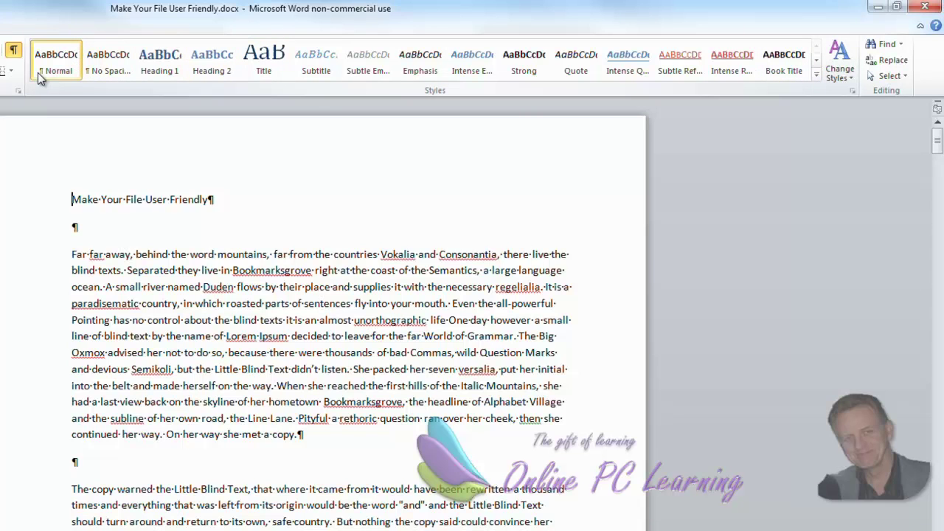
click(262, 58)
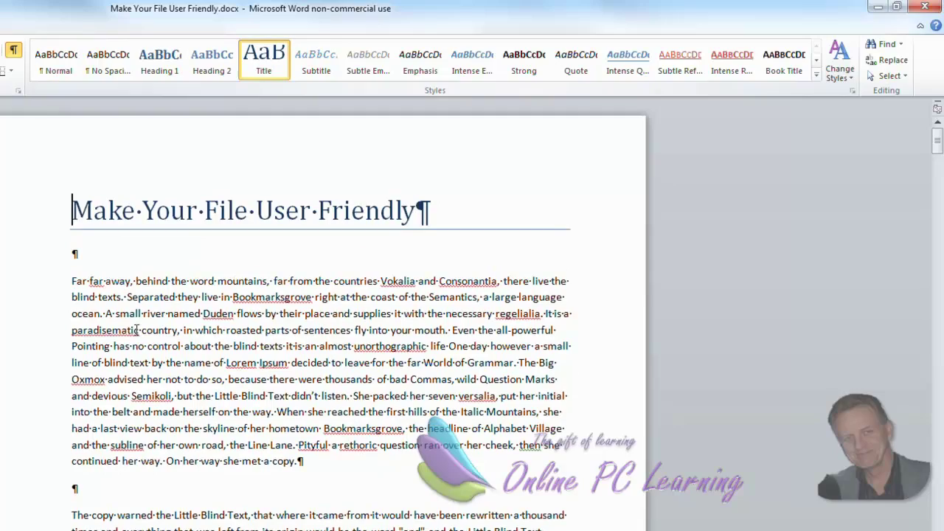
Apply the Heading 1 style to the line "She packed her seven versalia" on the first page.
scroll(221, 466, down, 4)
scroll(222, 466, up, 4)
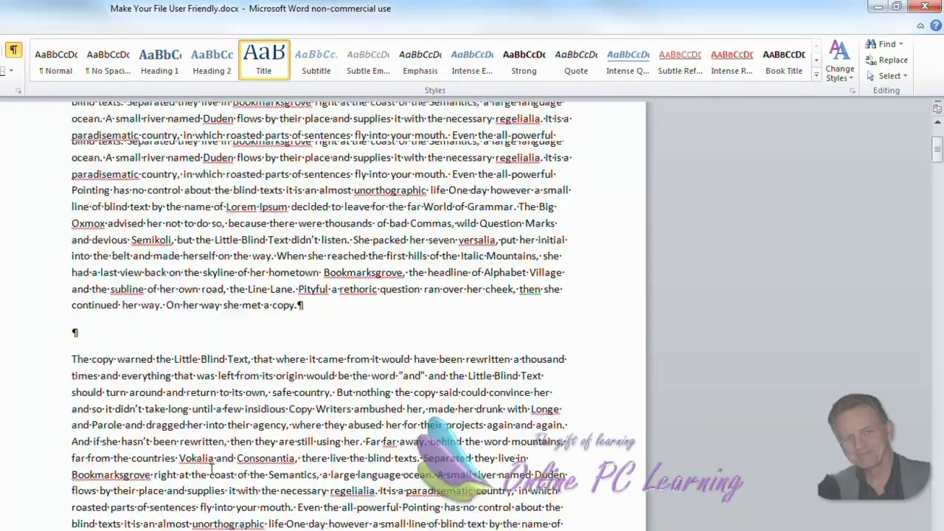
scroll(153, 357, down, 6)
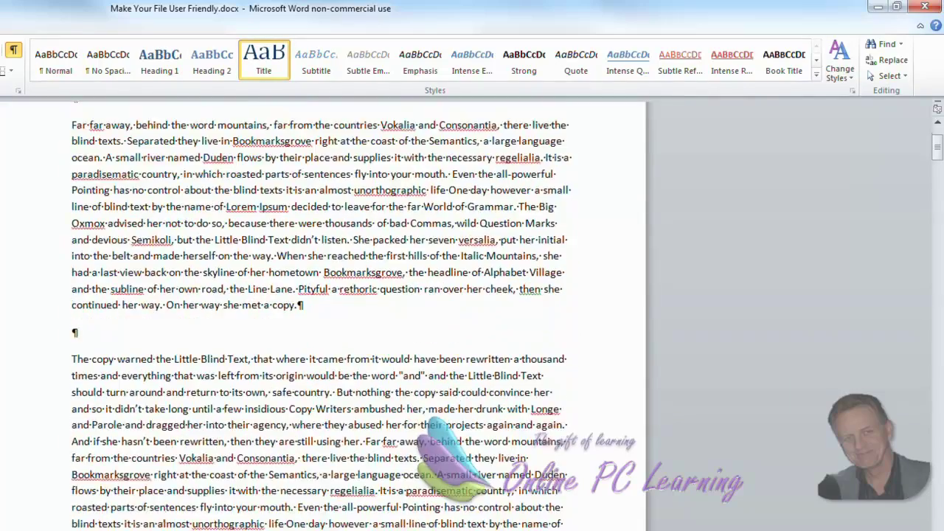
click(69, 444)
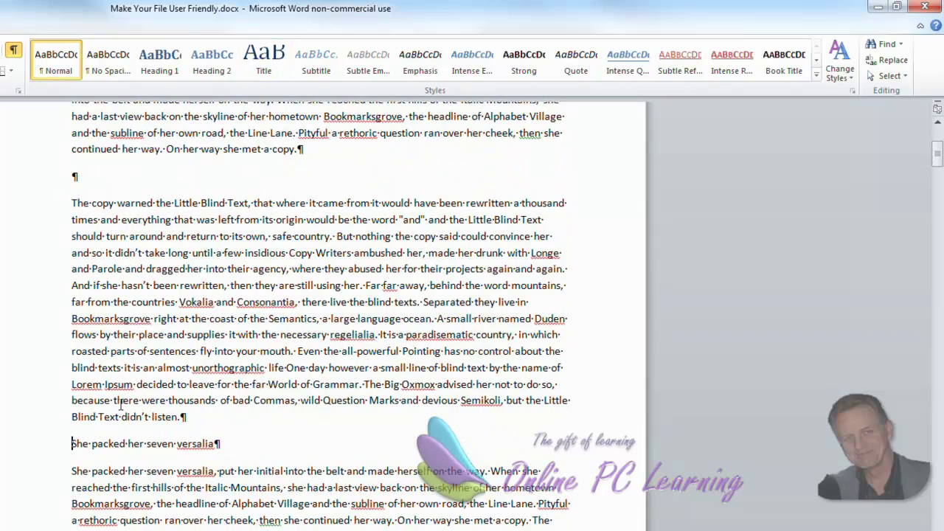
click(160, 59)
Apply the Heading 2 style to the first standalone line "The copy warned the Little Blind Text".
scroll(239, 376, down, 18)
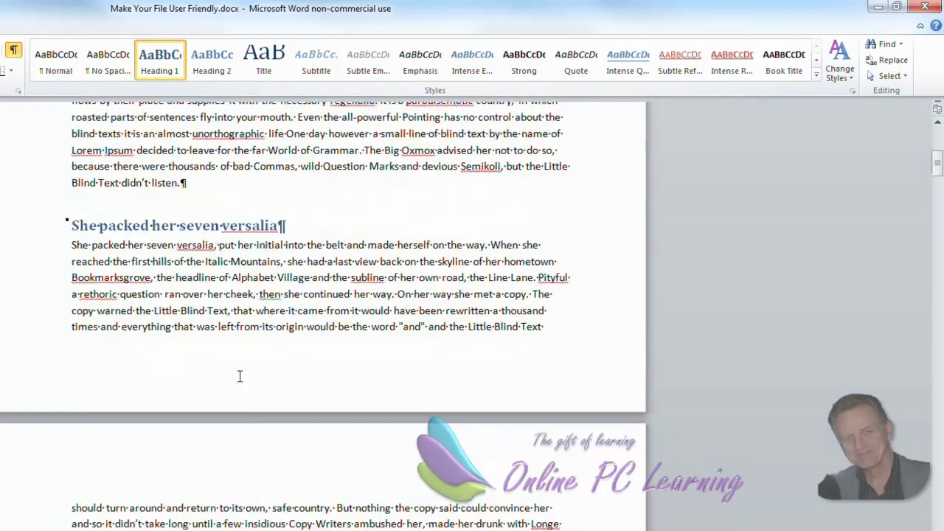
scroll(190, 462, down, 2)
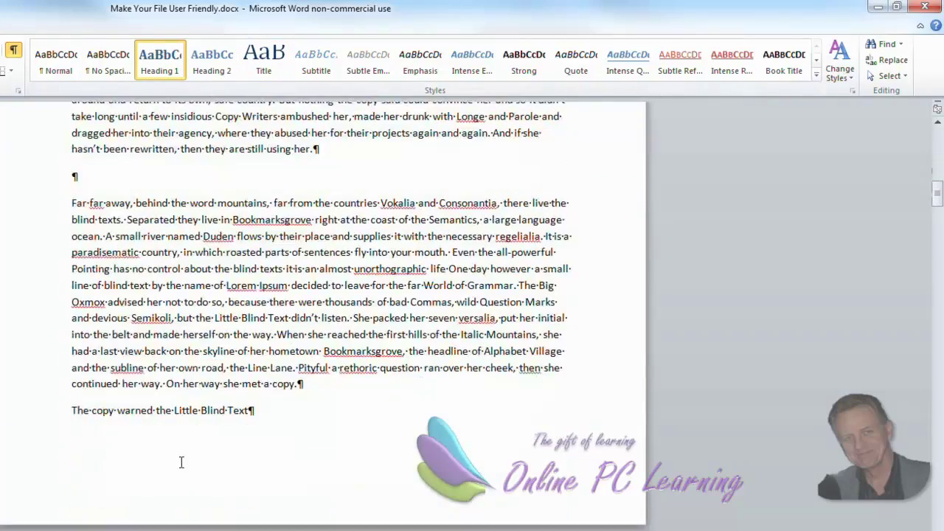
click(74, 411)
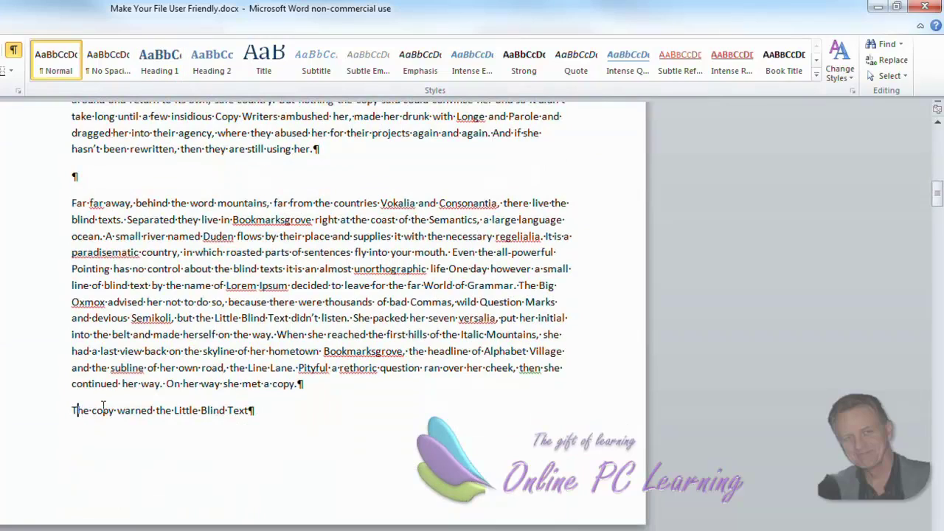
click(207, 66)
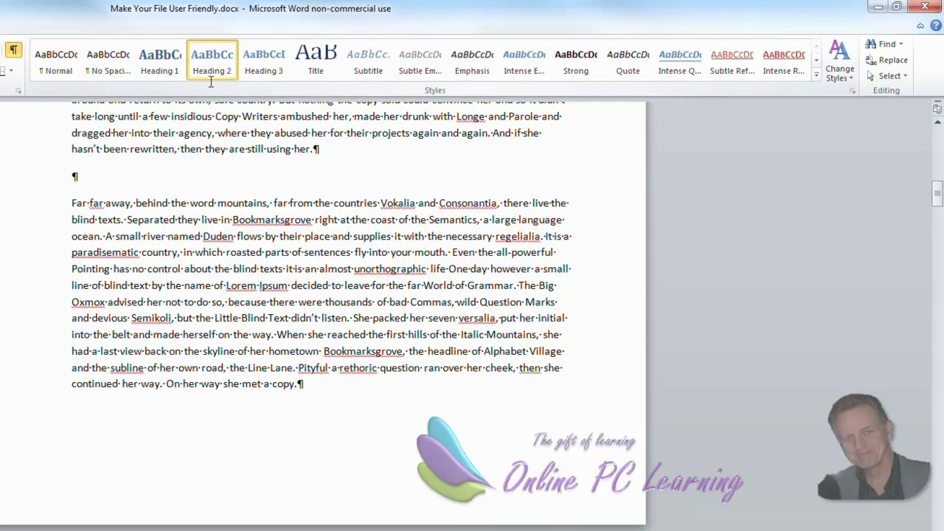
Apply the Heading 2 style to the standalone line "Even the all-powerful Pointing".
scroll(321, 295, down, 10)
scroll(322, 295, down, 2)
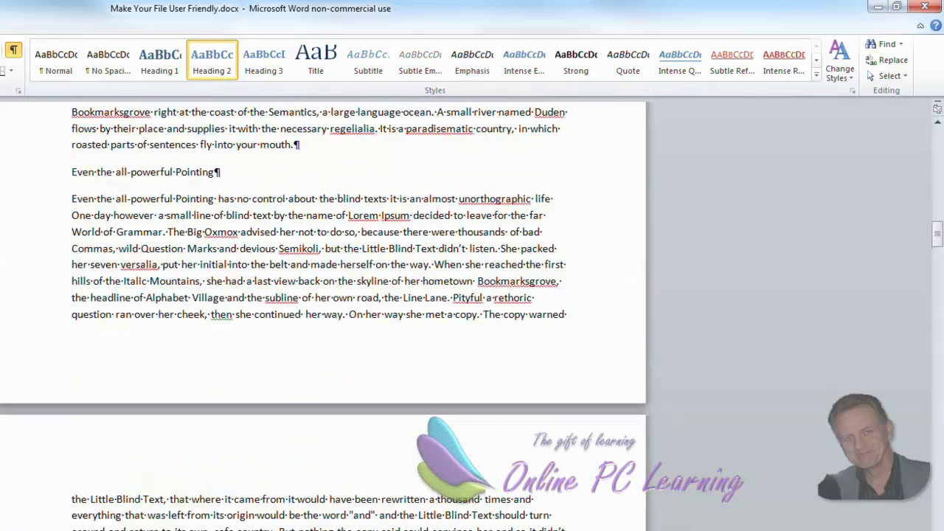
scroll(71, 294, up, 2)
click(98, 251)
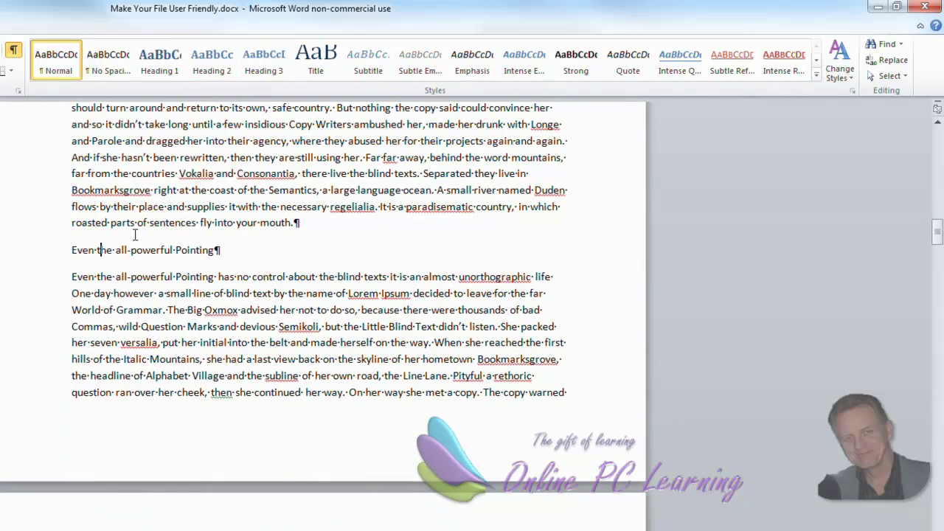
click(221, 74)
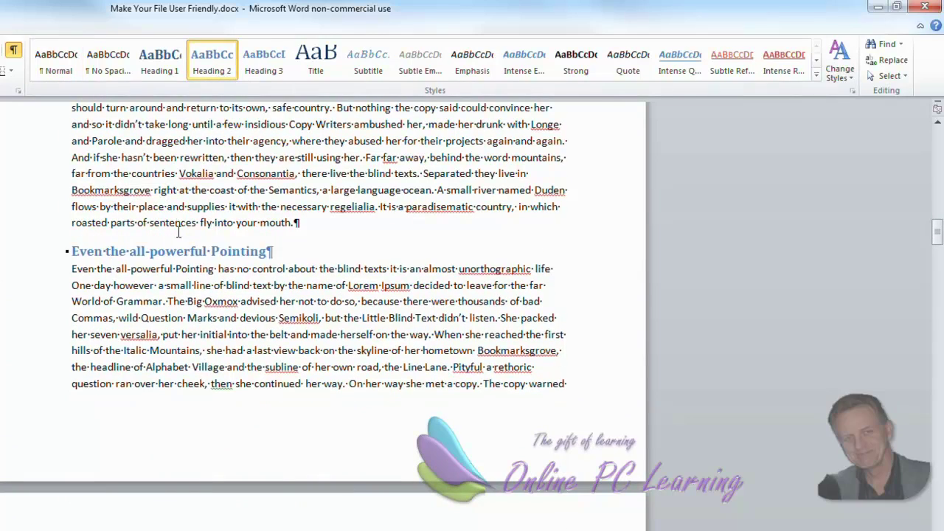
Apply the Heading 3 style to the line "Even the all-powerful Pointing has no control".
scroll(182, 271, down, 6)
scroll(182, 272, down, 20)
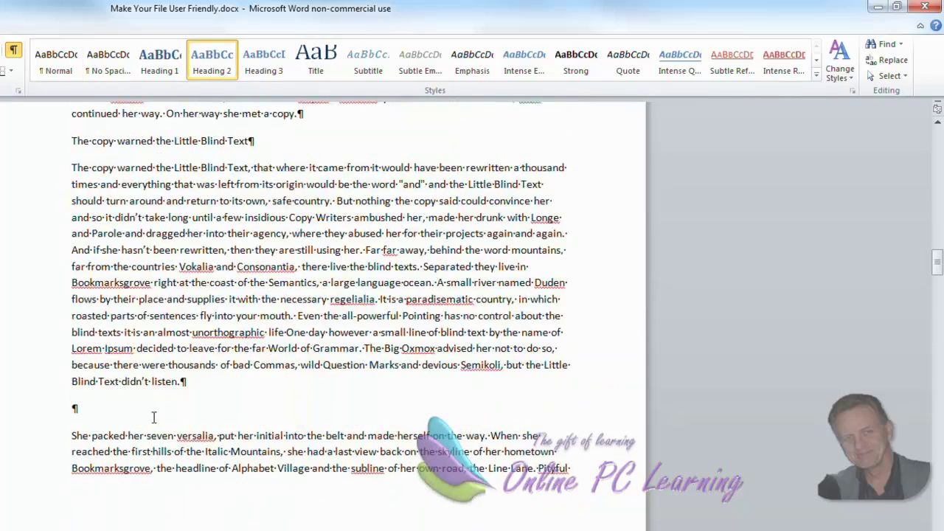
scroll(158, 466, down, 4)
click(153, 414)
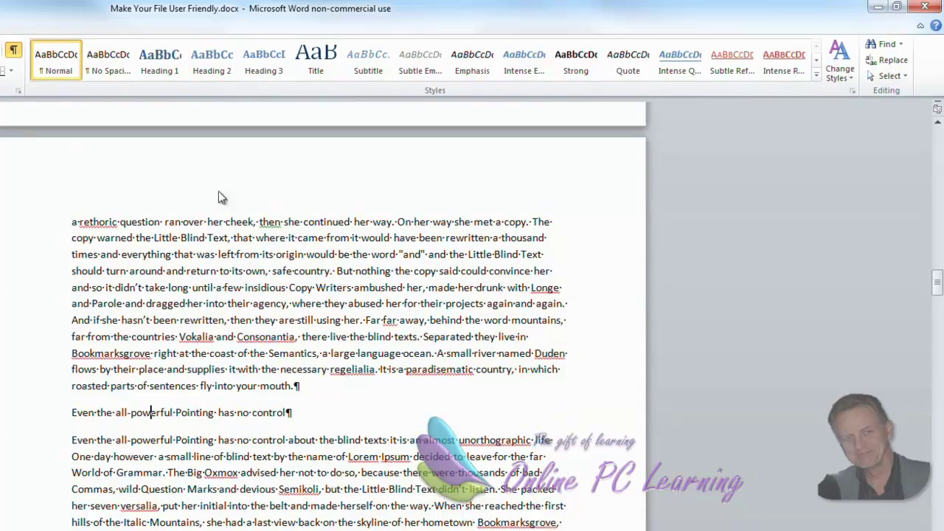
click(269, 65)
Apply the Heading 1 style to the empty paragraph at the page start, above "The copy warned the Little Blind Text, that where it came from".
scroll(199, 309, down, 10)
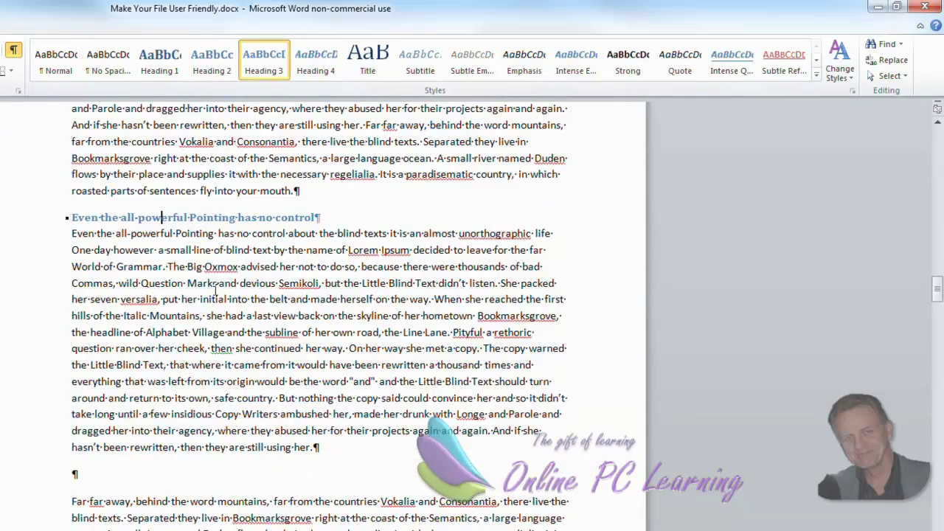
scroll(198, 308, down, 5)
scroll(74, 263, up, 1)
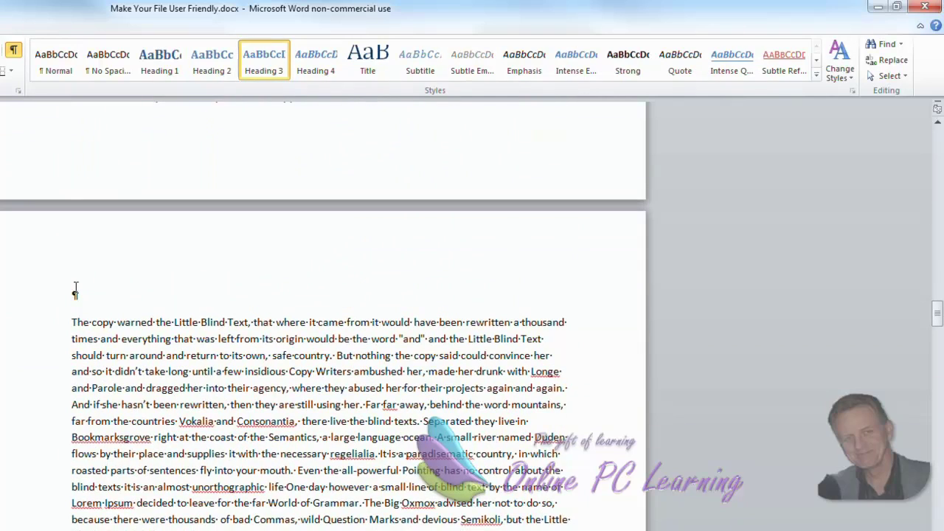
click(74, 295)
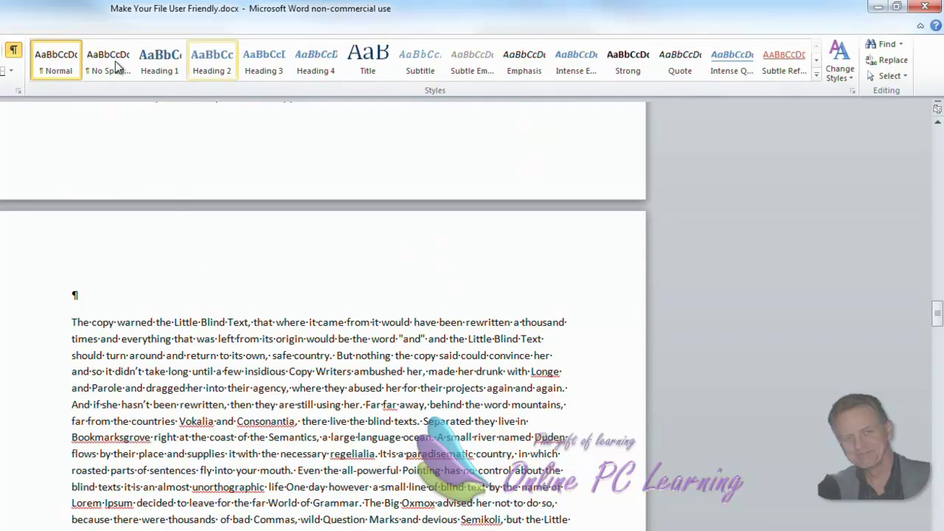
click(157, 60)
Look through the styled headings across the pages, going back up to the document title and on to the first heading.
scroll(199, 177, down, 12)
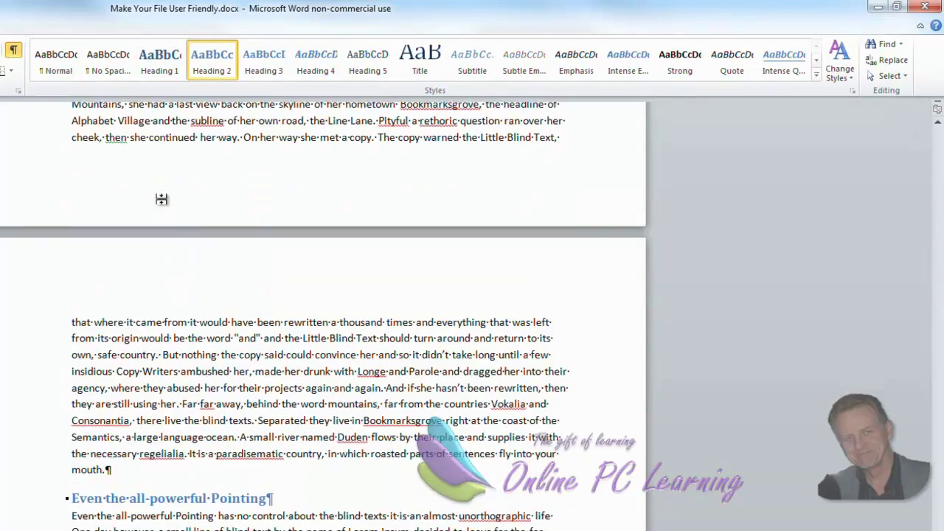
scroll(163, 221, up, 3)
scroll(164, 235, up, 5)
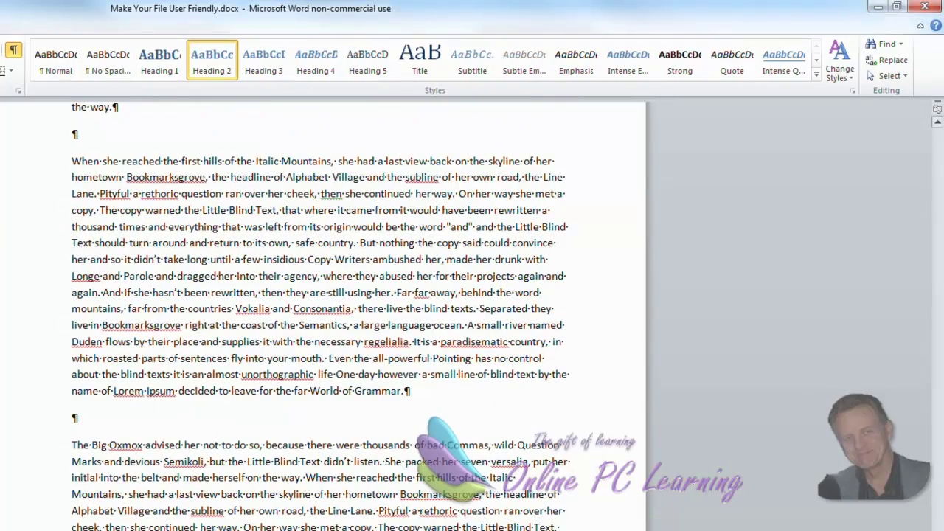
scroll(938, 122, up, 15)
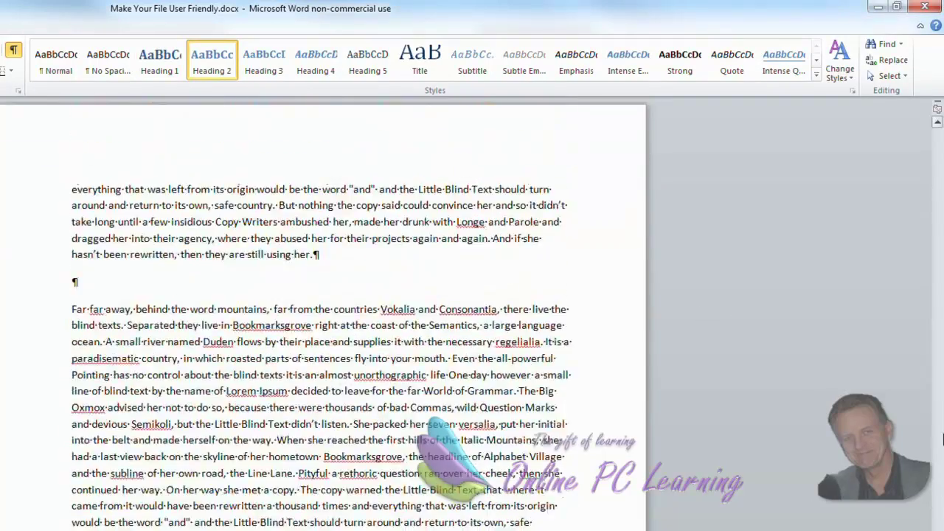
scroll(937, 122, up, 5)
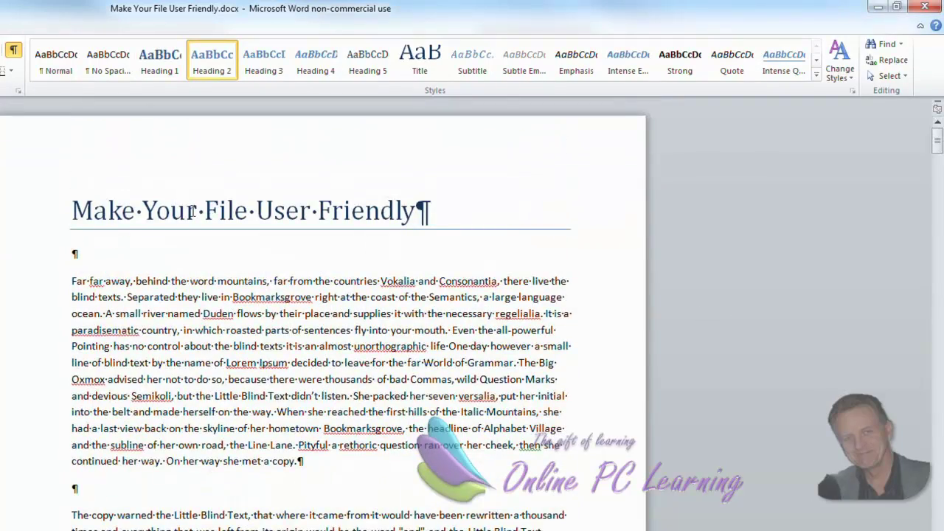
scroll(213, 243, down, 10)
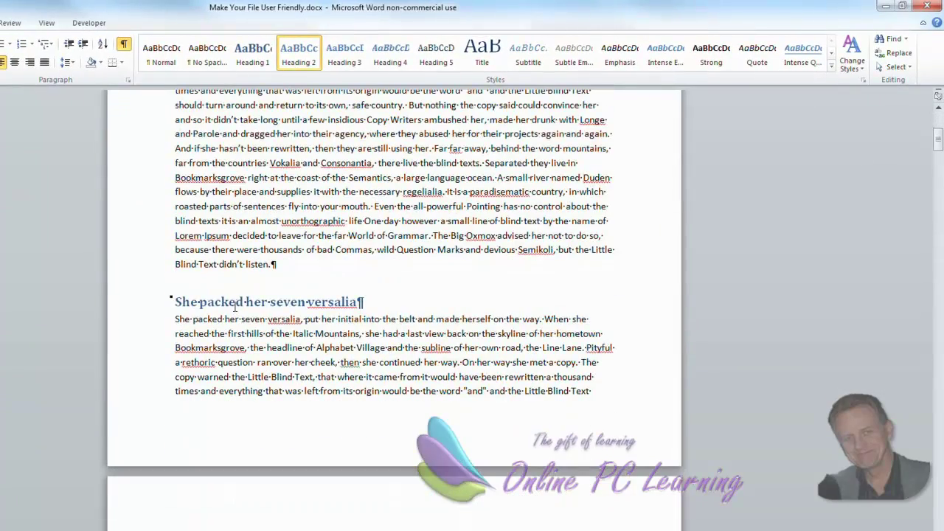
Check the heading levels of "She packed her seven versalia" and "The copy warned the Little Blind Text" against the style gallery.
key(ctrl+alt+1)
scroll(259, 258, down, 8)
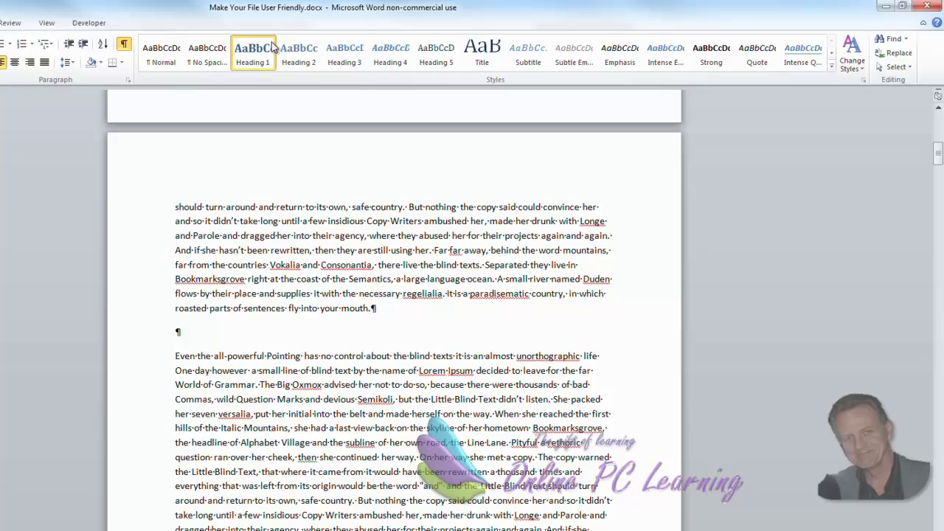
scroll(281, 369, down, 10)
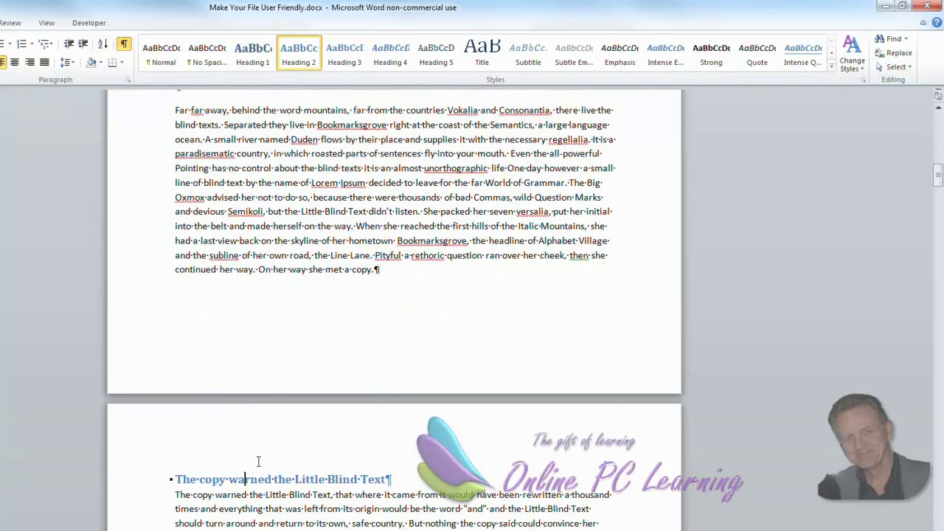
click(300, 54)
scroll(334, 255, down, 1)
scroll(333, 255, down, 4)
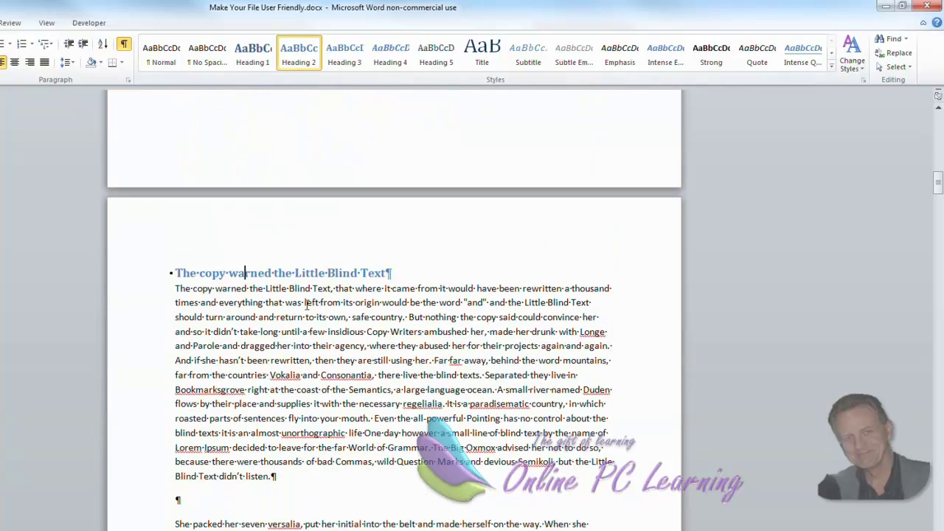
scroll(262, 285, down, 1)
scroll(258, 257, down, 3)
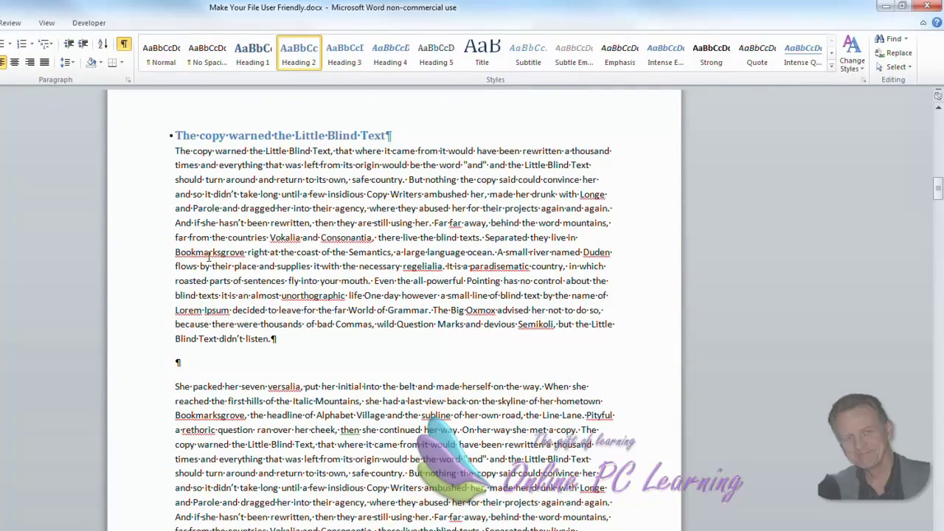
scroll(206, 258, up, 1)
scroll(190, 272, up, 1)
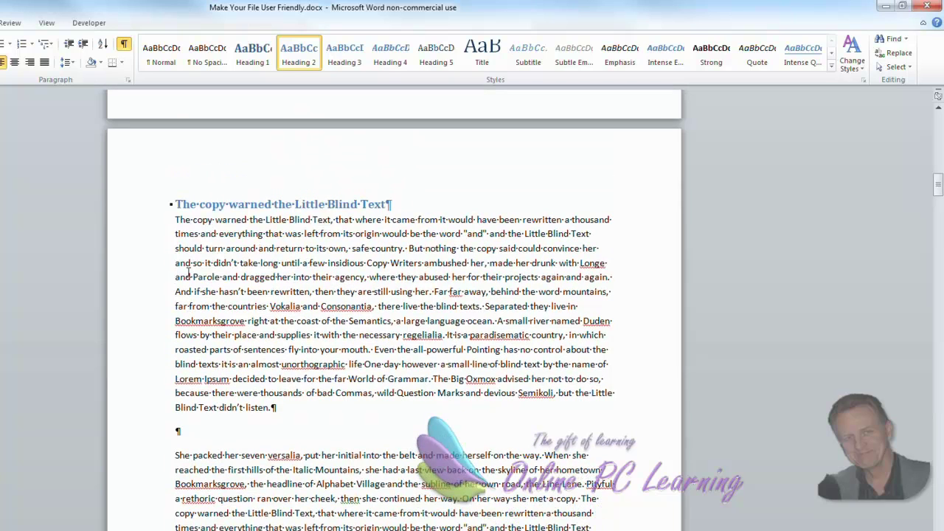
Add empty paragraphs below the title "Make Your File User Friendly" and insert a page break before the body text.
drag(937, 186, 934, 96)
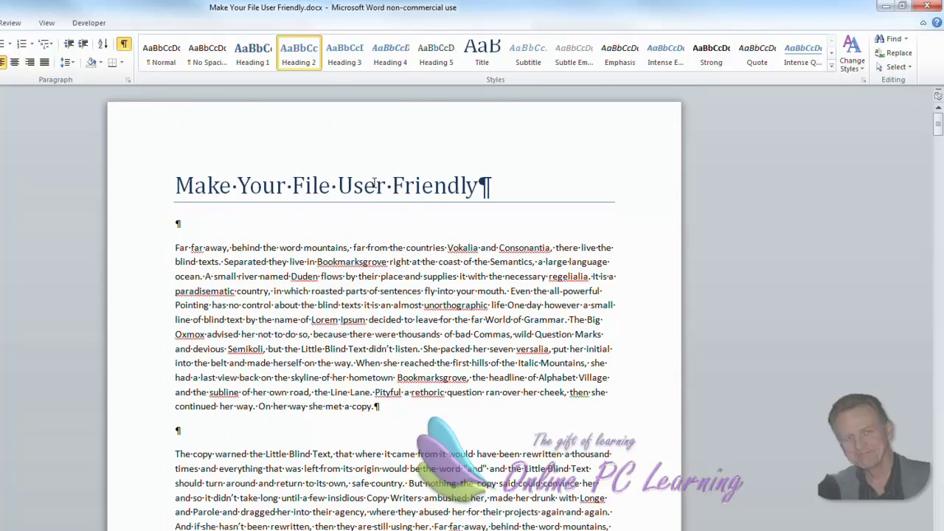
click(185, 221)
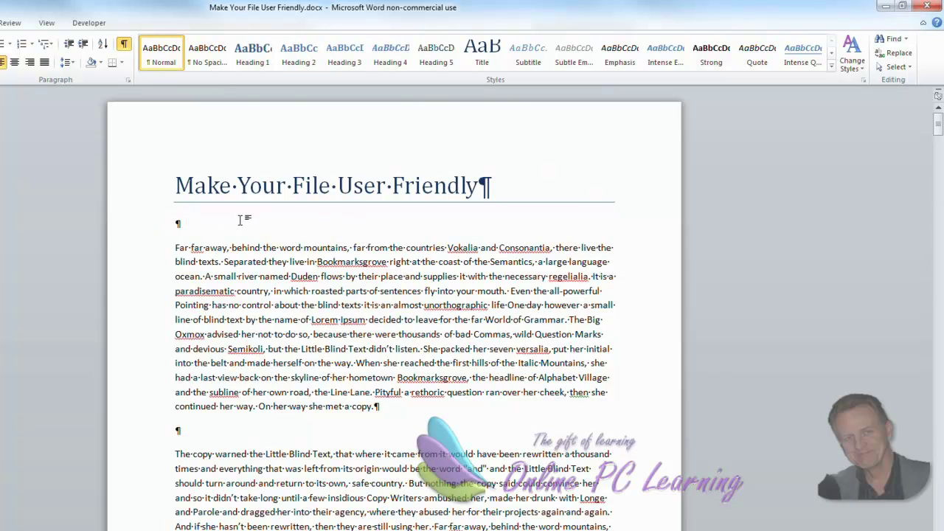
key(Return)
key(Return)
click(178, 223)
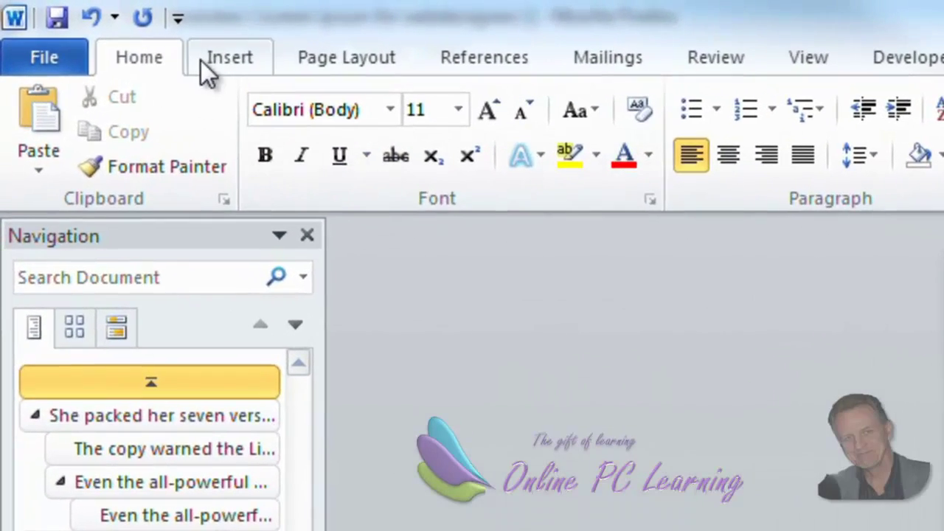
click(87, 24)
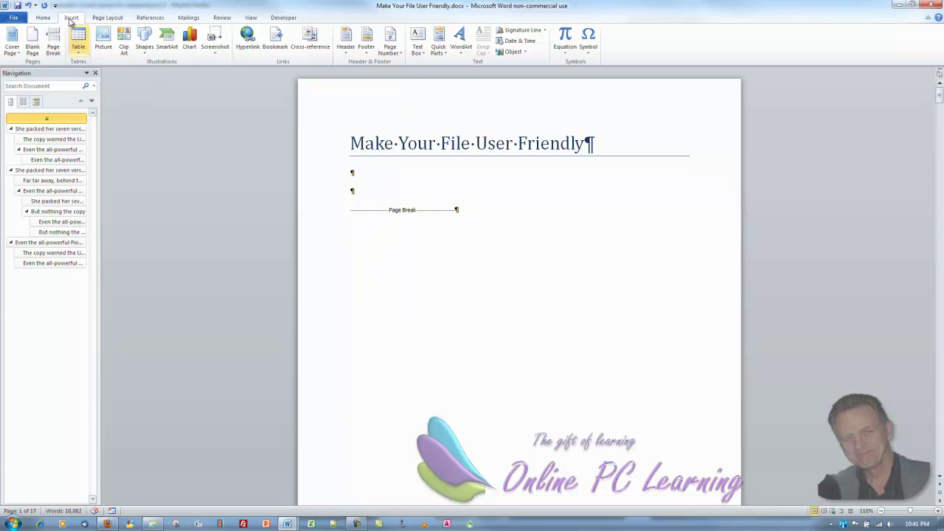
Insert the picture file friendly.PNG from the Desktop folder "friendly files" below the title.
click(103, 38)
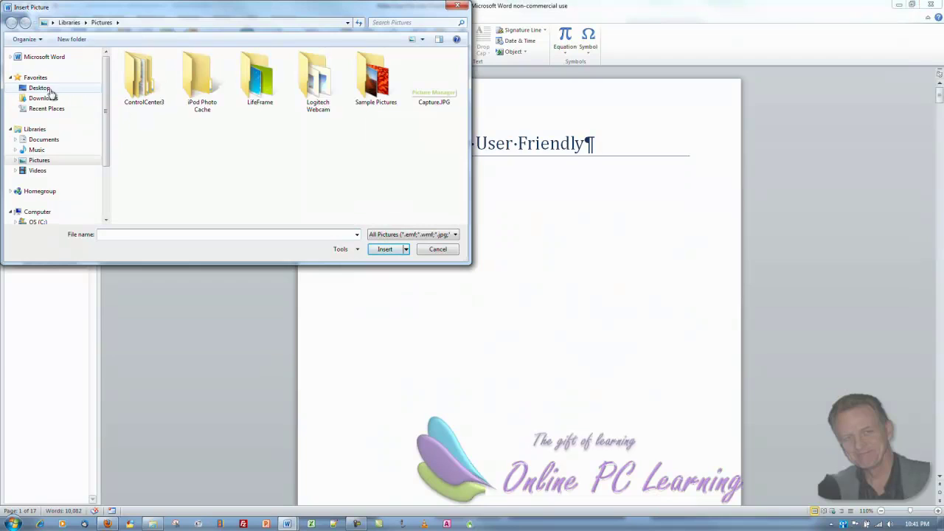
click(53, 90)
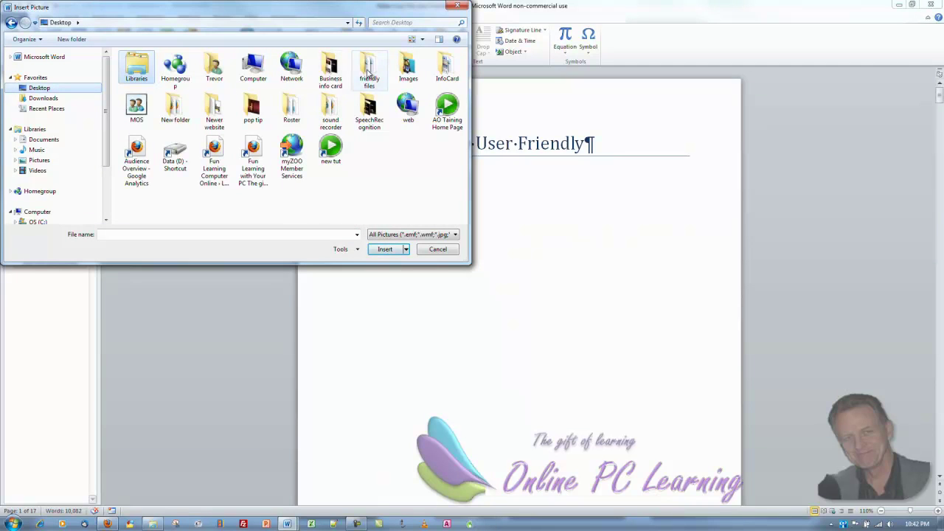
double_click(366, 74)
click(210, 89)
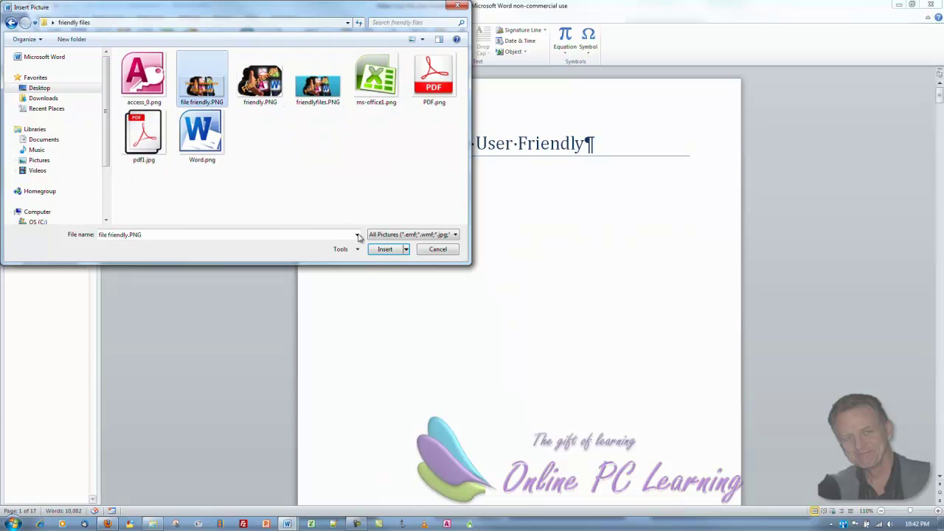
click(383, 249)
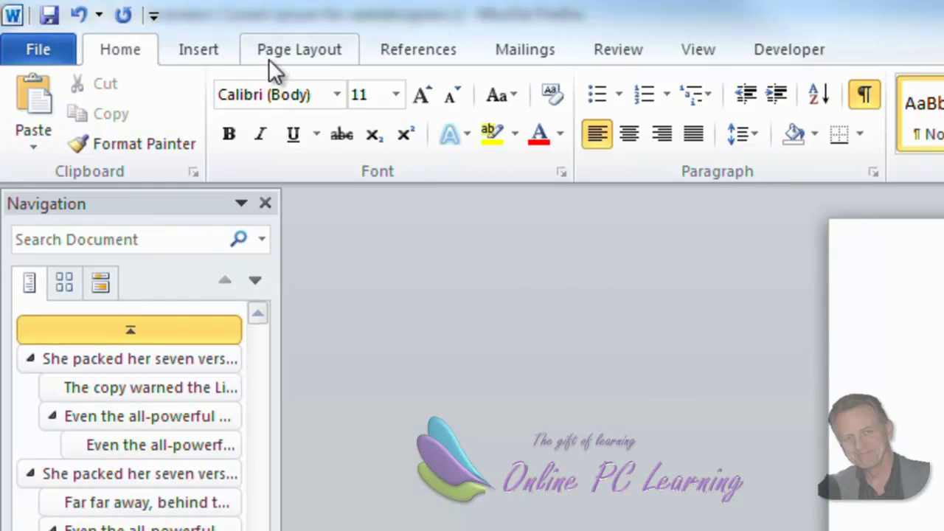
Insert the built-in Automatic Table 1 table of contents below the picture on the first page.
click(198, 50)
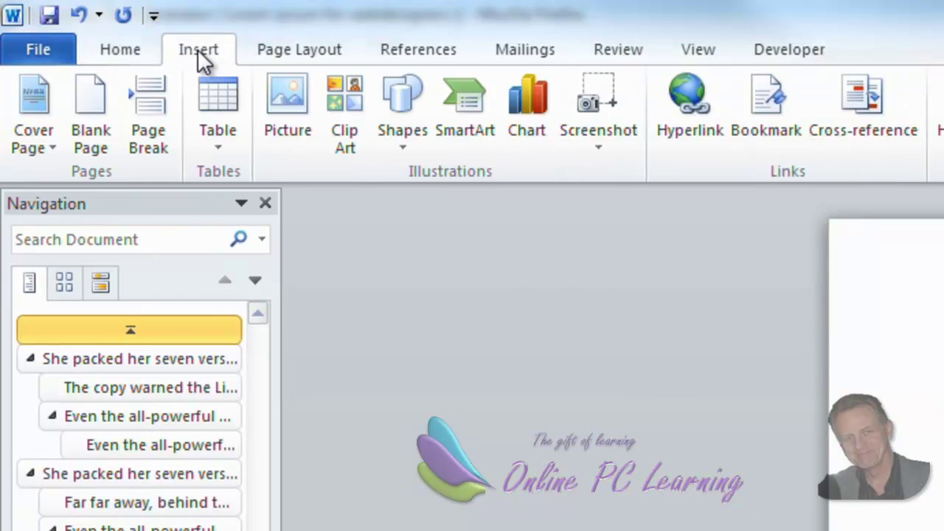
click(436, 52)
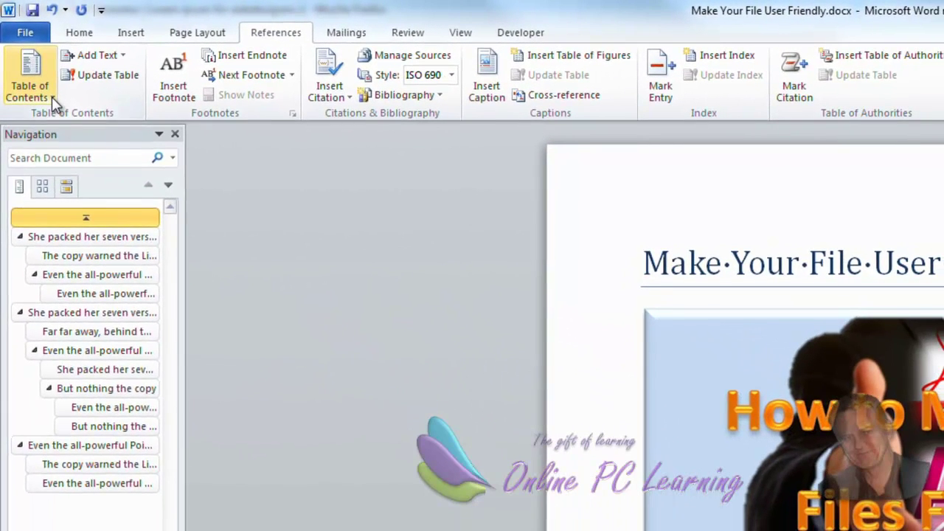
click(72, 133)
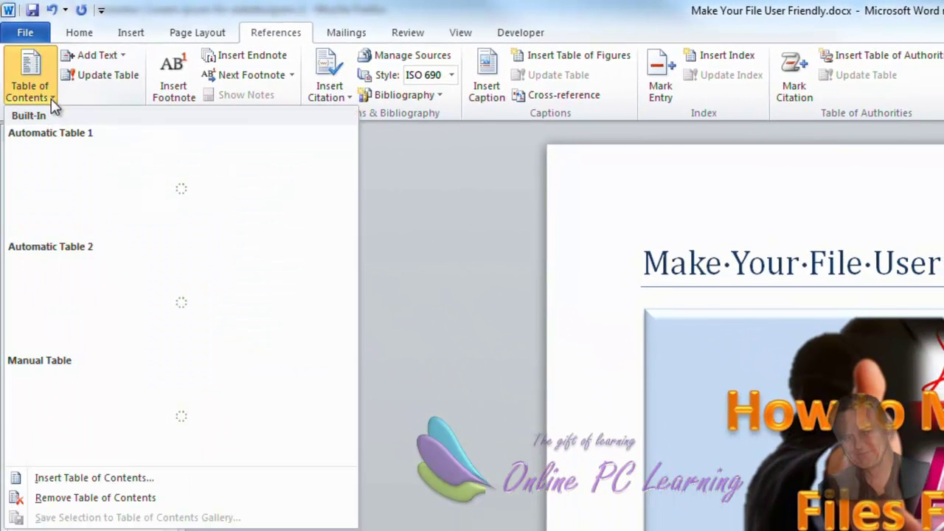
click(57, 197)
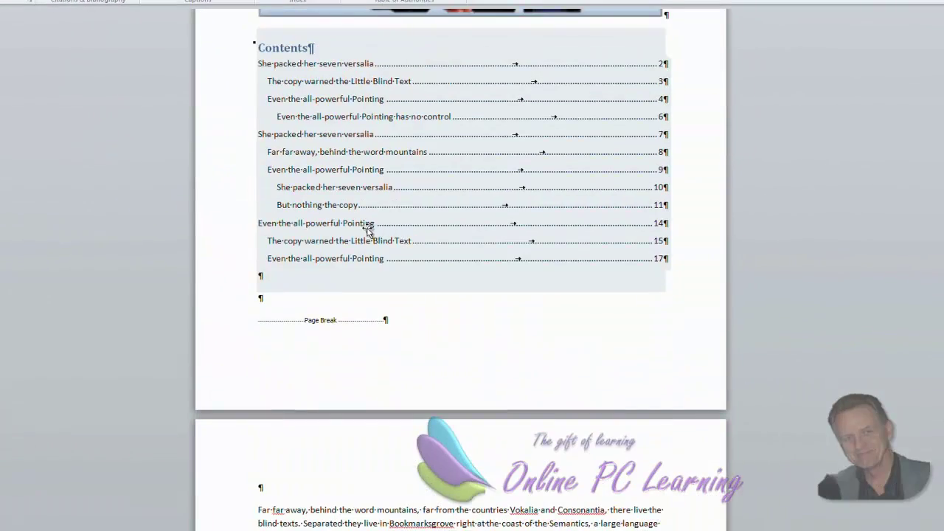
Display the document's hidden bookmarks in the Bookmark dialog and close it.
scroll(401, 238, up, 5)
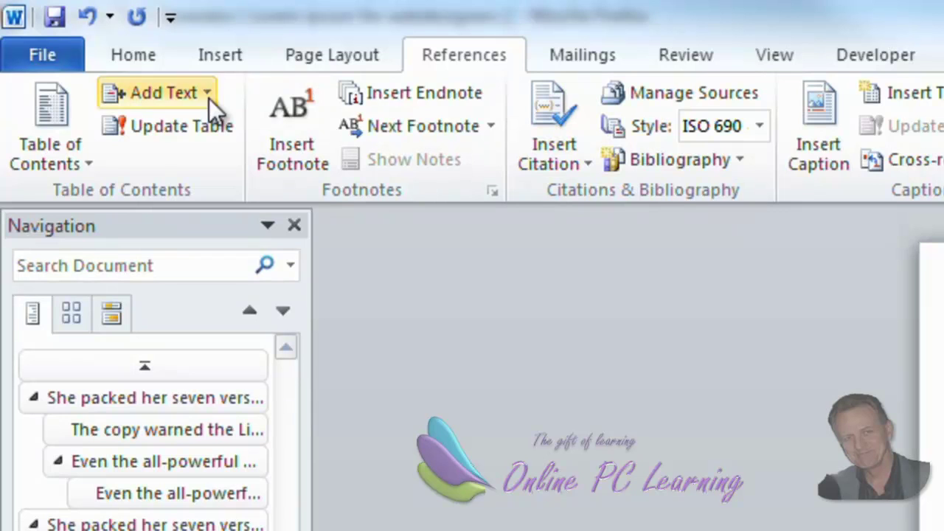
click(235, 56)
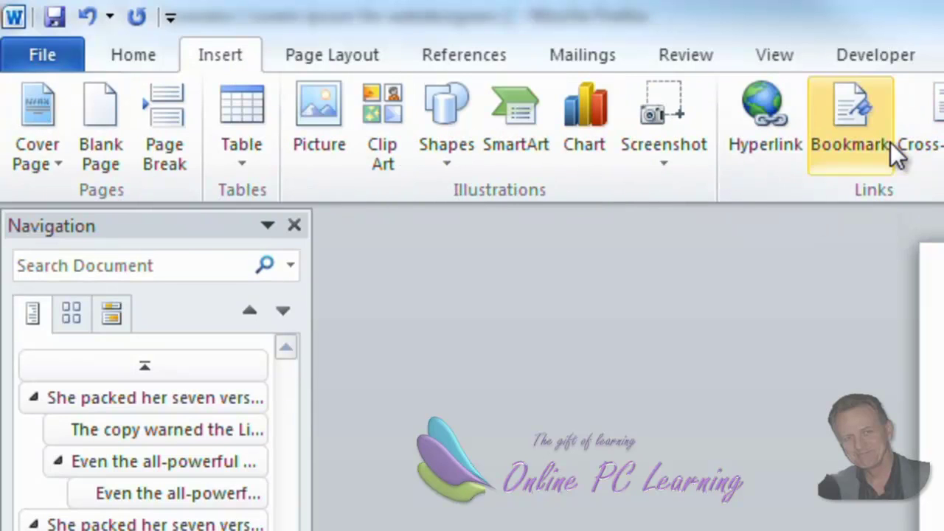
click(855, 137)
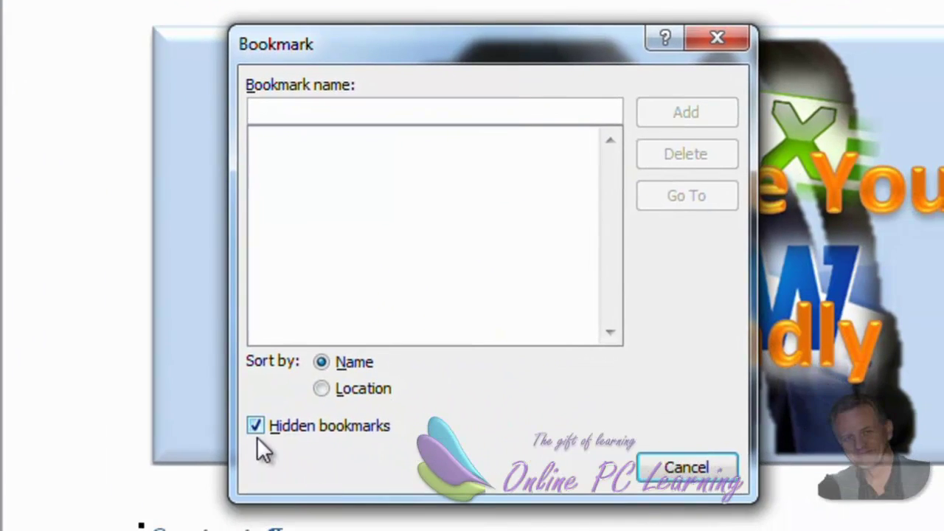
click(255, 426)
click(255, 426)
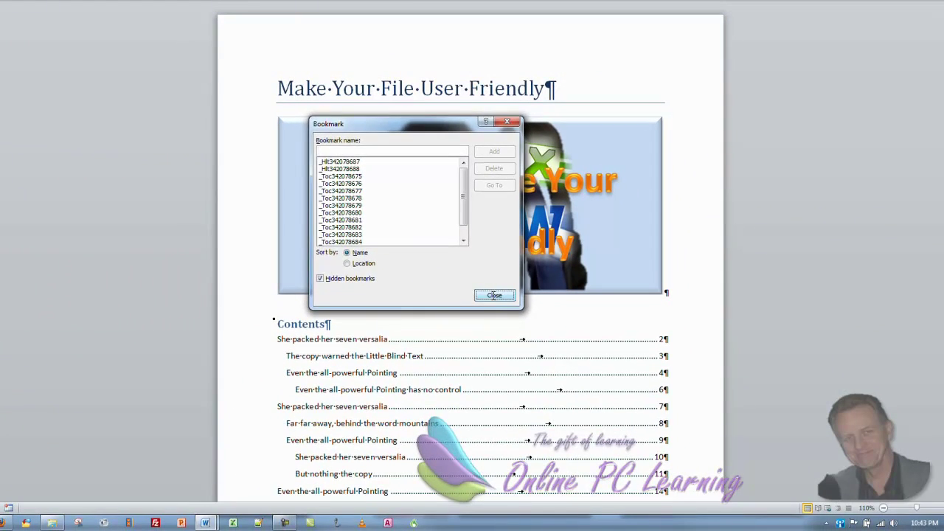
click(624, 412)
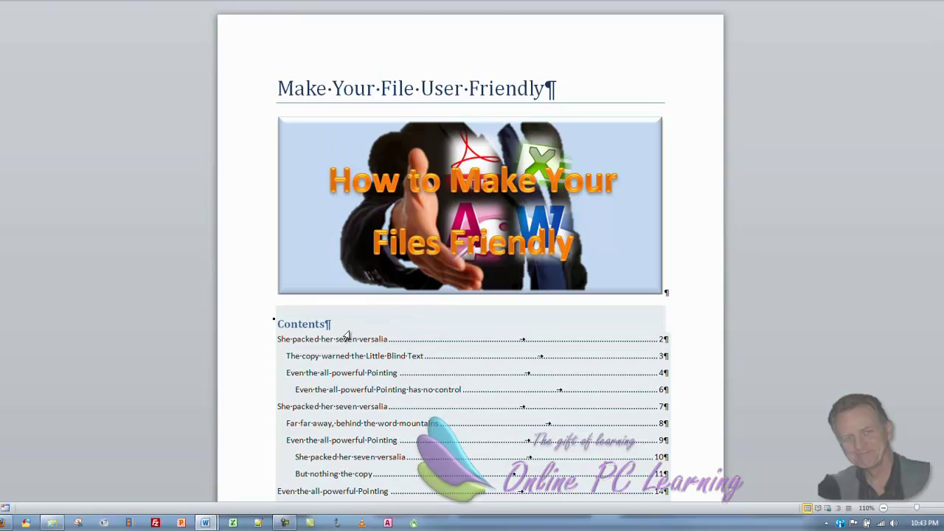
Go to the hidden bookmark _Toc342078682 through the Bookmark dialog and close the dialog.
key(ctrl+shift+F5)
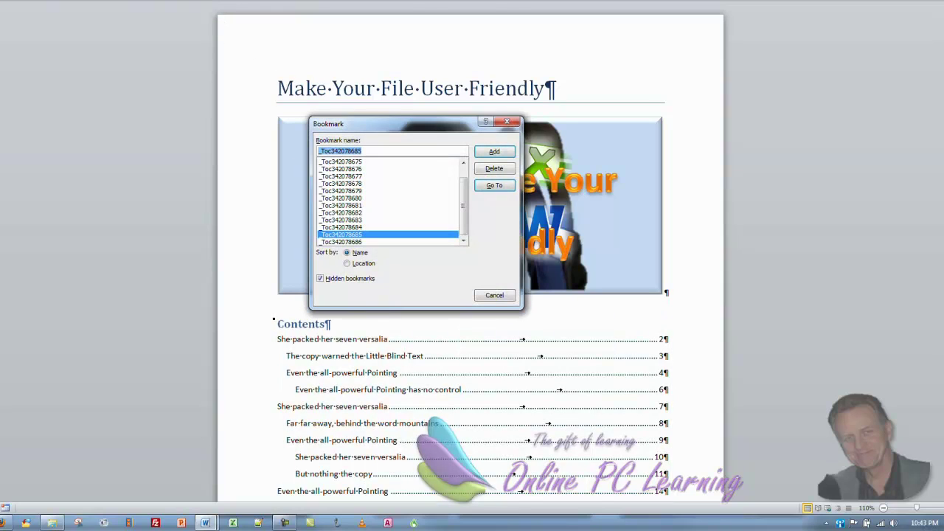
click(354, 213)
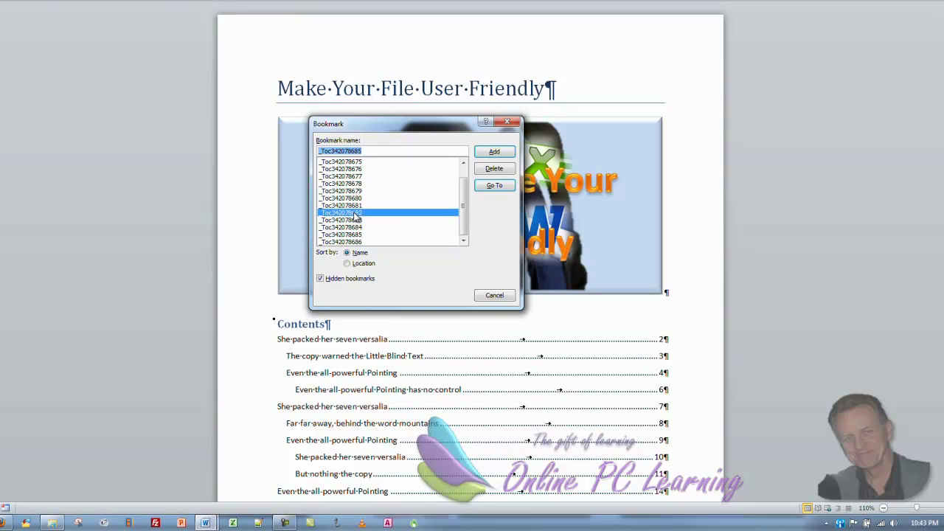
click(493, 188)
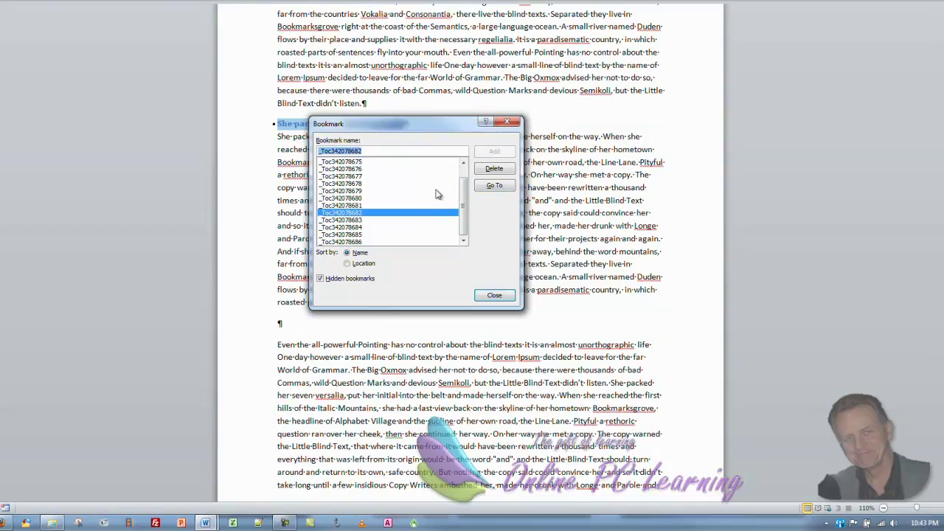
click(488, 296)
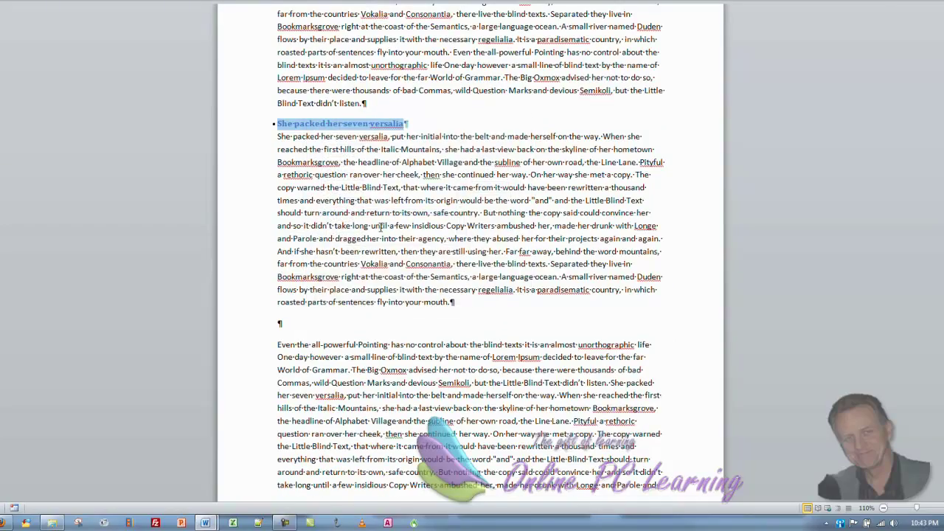
Add the line "Return to Top" at the start of the page, above the paragraph beginning "And if she hasn't been rewritten".
scroll(329, 190, up, 15)
scroll(328, 189, up, 10)
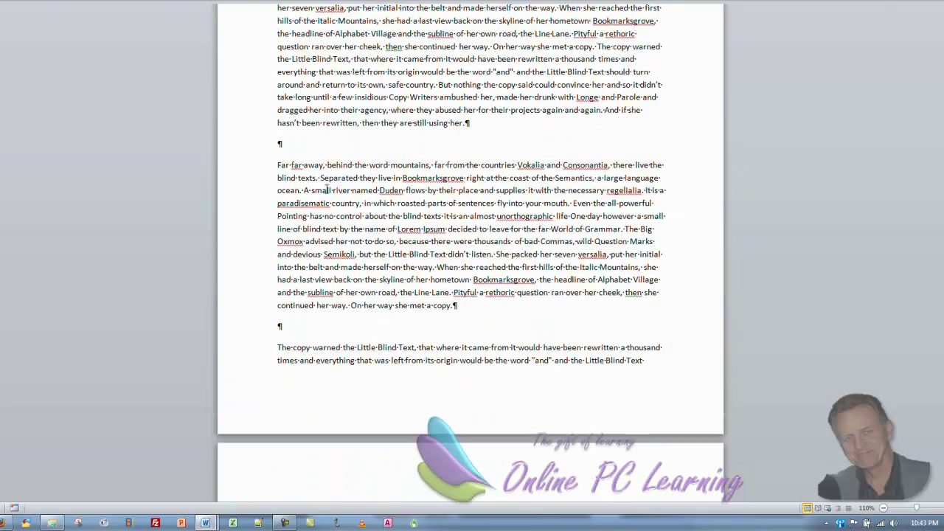
scroll(310, 185, up, 10)
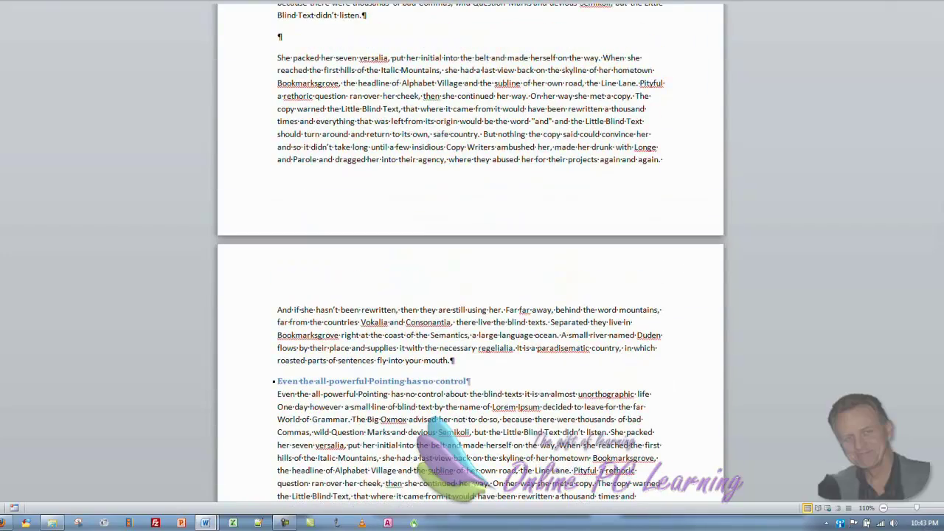
mouse_move(941, 83)
mouse_down()
mouse_move(942, 70)
mouse_move(940, 88)
mouse_up()
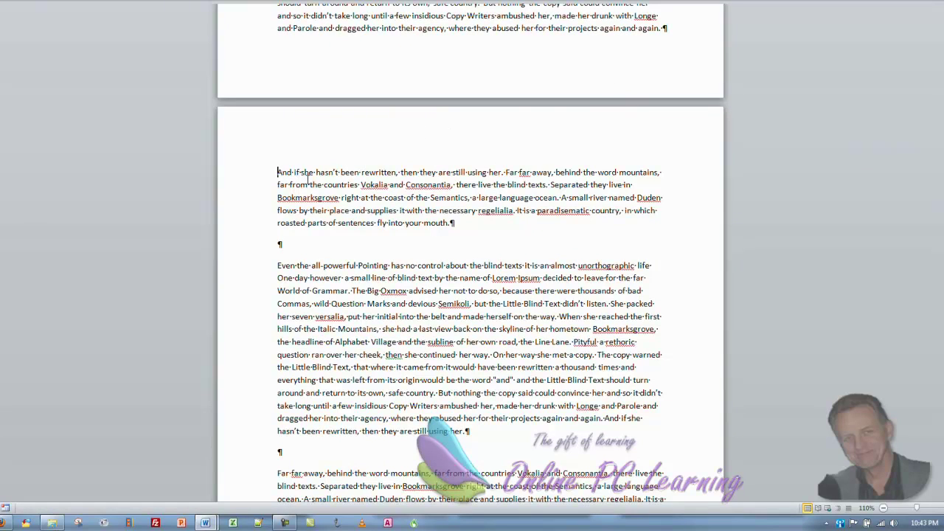
key(Return)
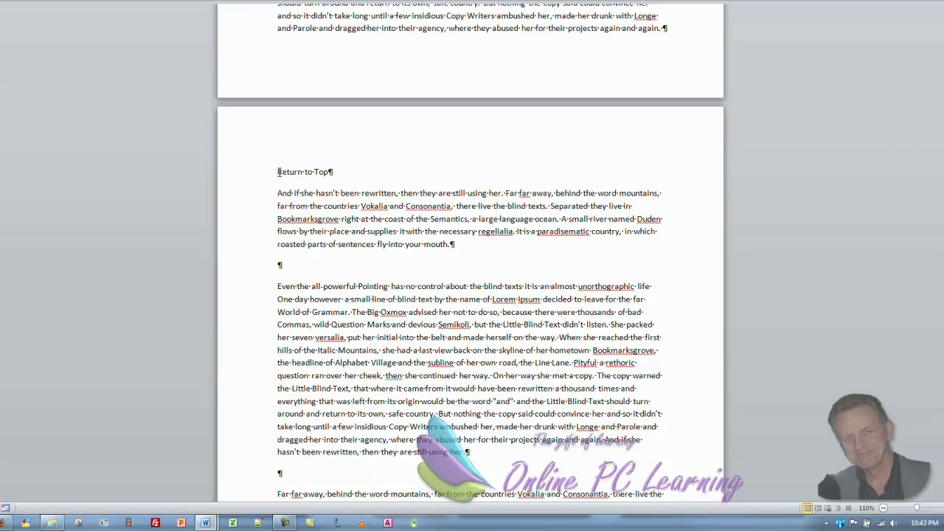
Apply the first blue outlined text effect preset to the "Return to Top" line.
drag(279, 172, 332, 172)
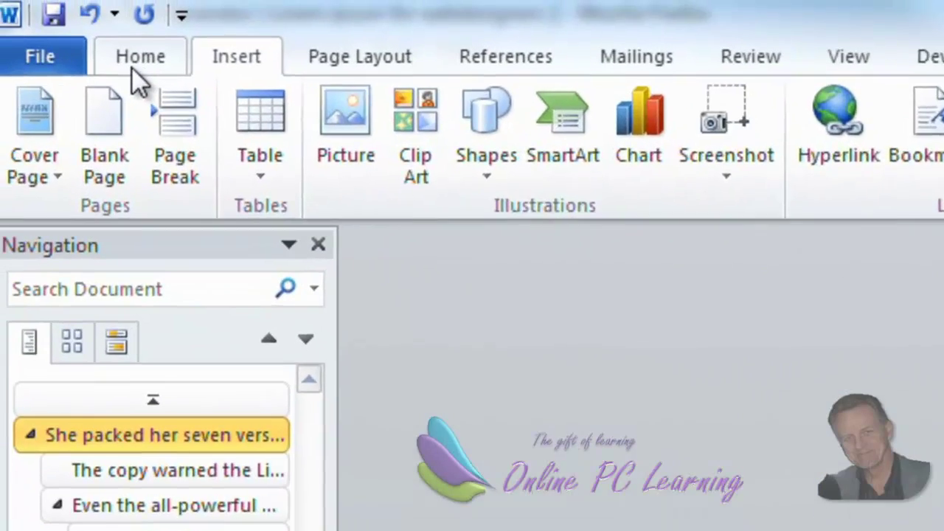
click(145, 73)
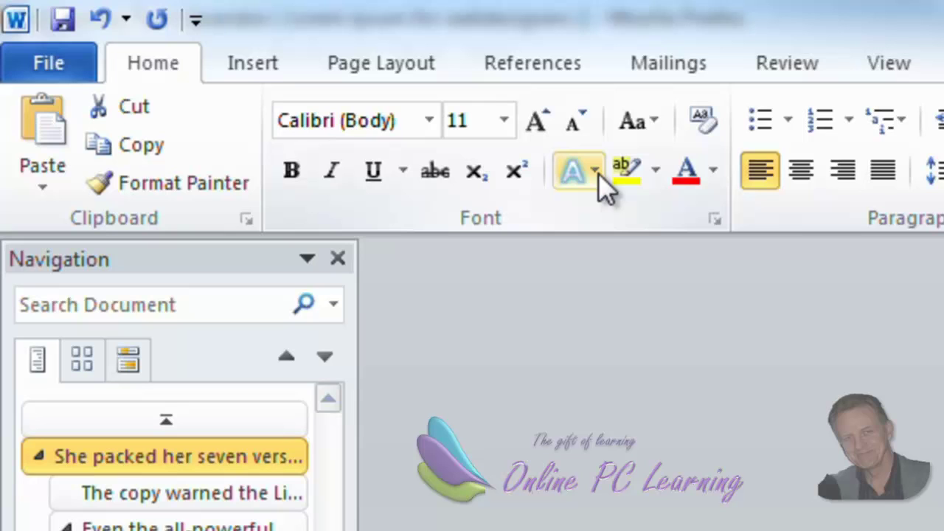
click(594, 171)
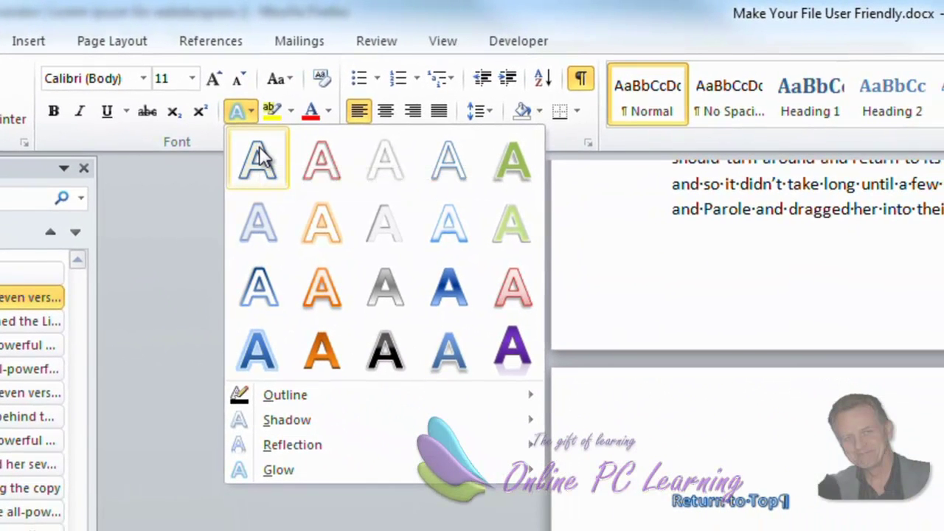
click(258, 157)
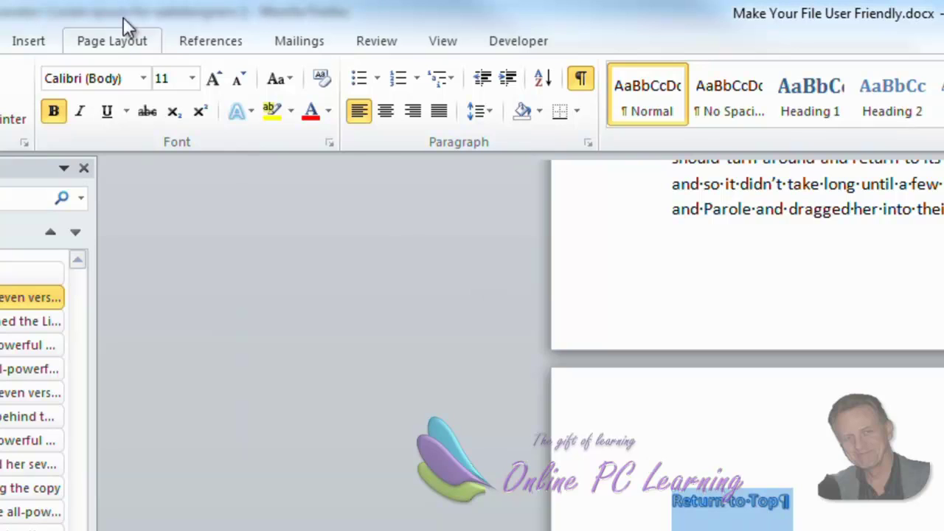
Hyperlink the "Return to Top" text to Top of the Document as a place in this document.
click(29, 41)
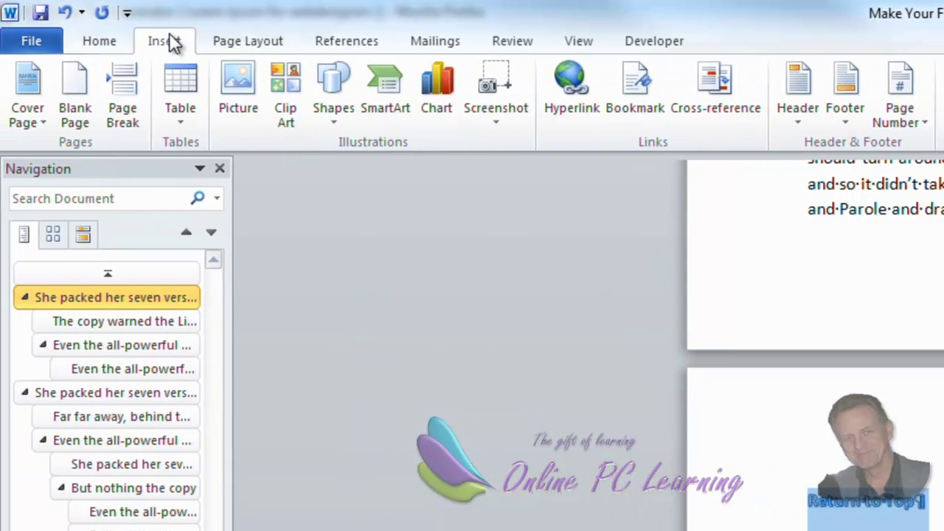
click(581, 98)
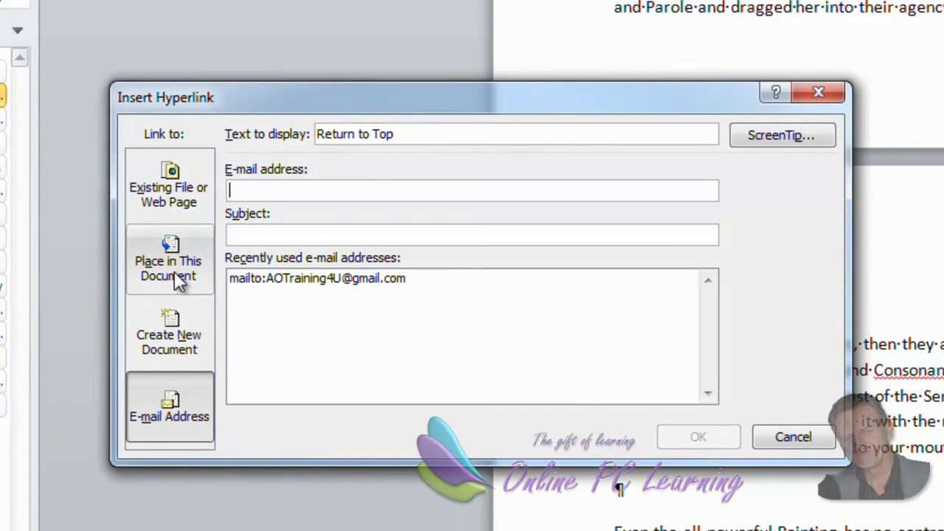
click(177, 278)
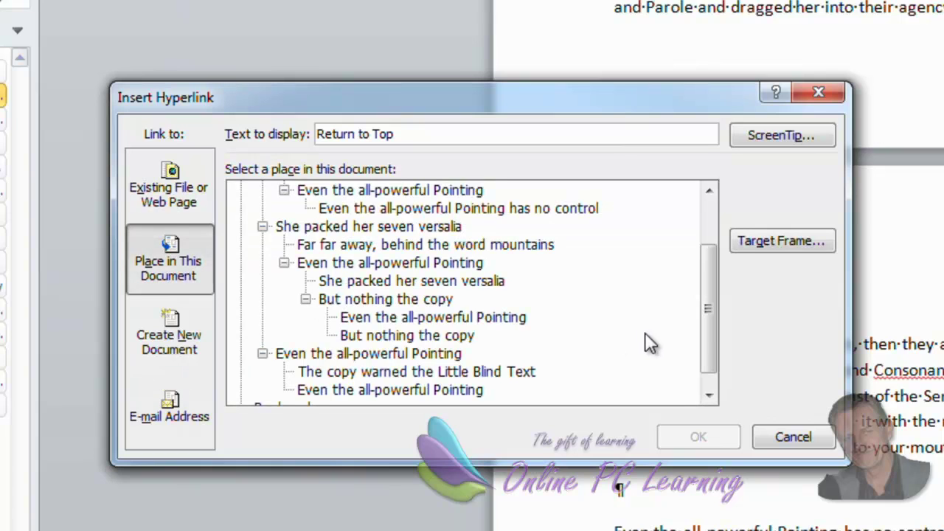
drag(709, 318, 708, 269)
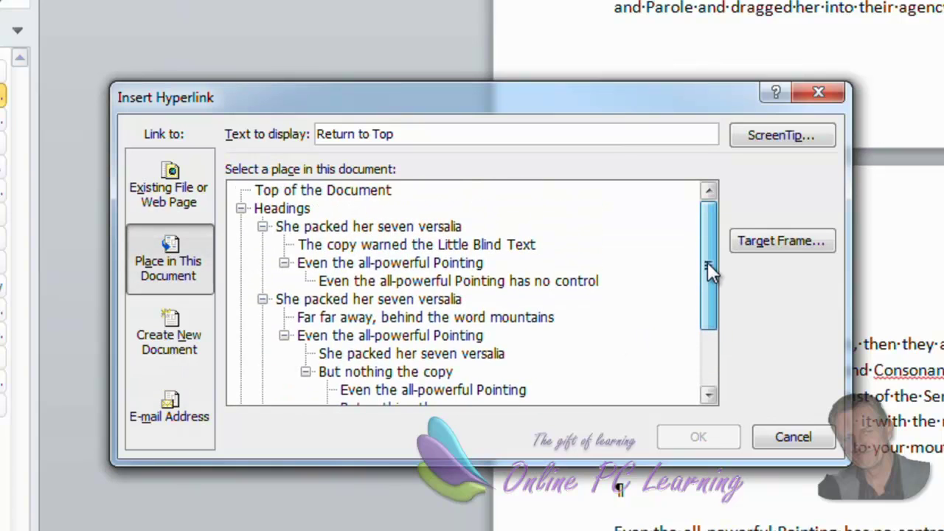
click(322, 191)
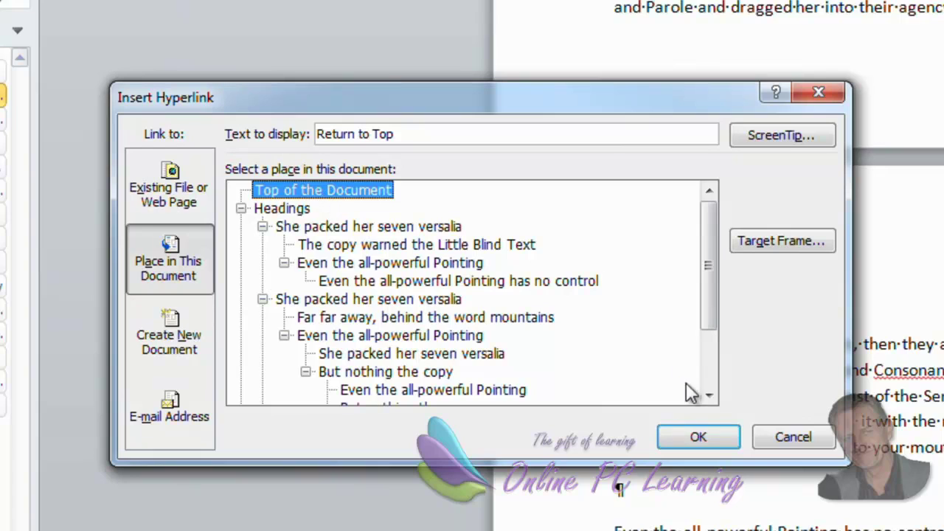
click(712, 441)
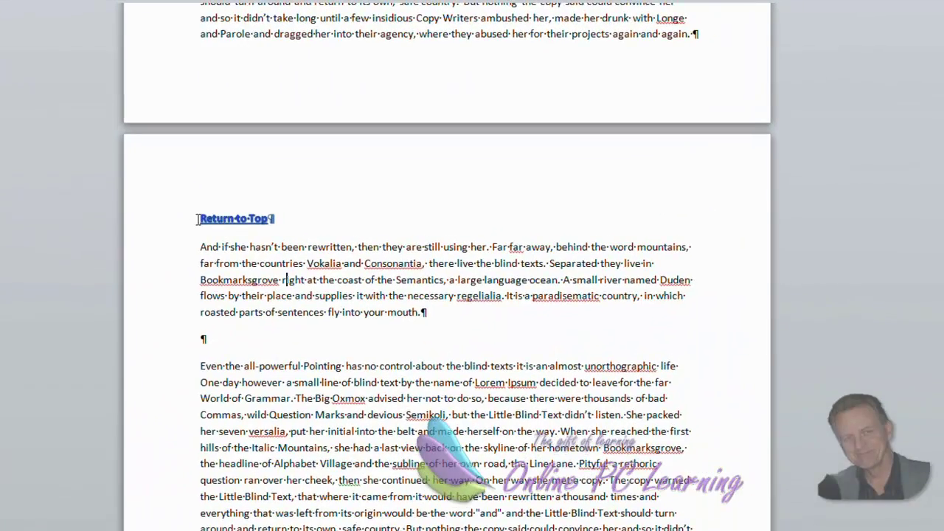
Copy the "Return to Top" link and paste it with source formatting on its own line at the start of the next page.
drag(197, 219, 271, 222)
right_click(253, 222)
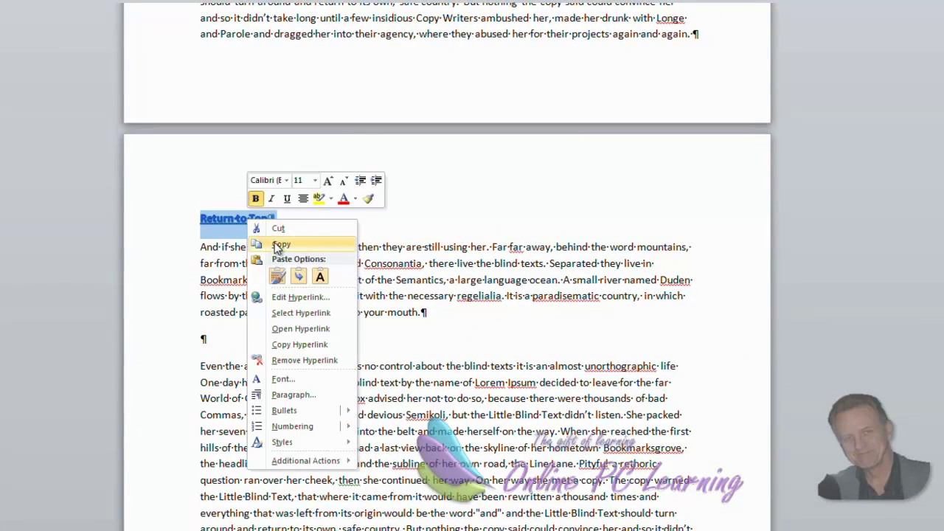
click(279, 244)
scroll(321, 435, down, 4)
scroll(321, 435, down, 7)
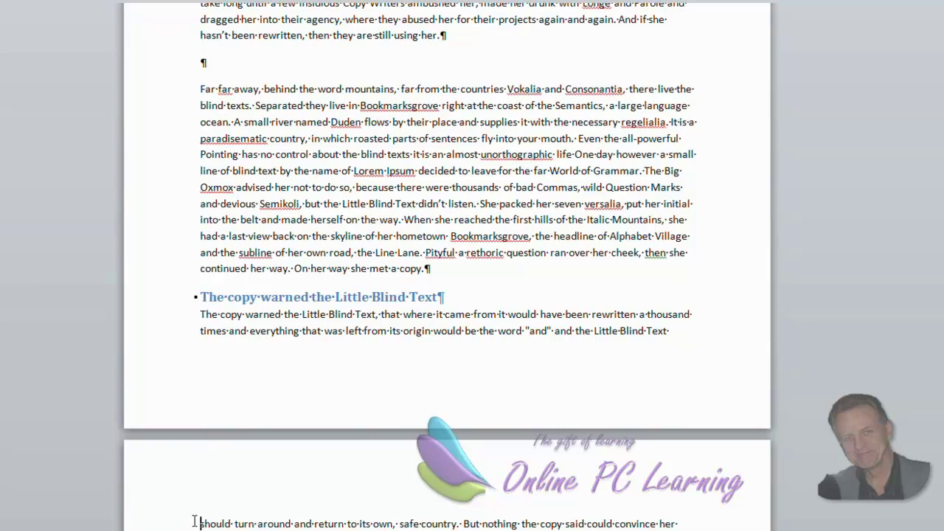
key(Return)
key(Return)
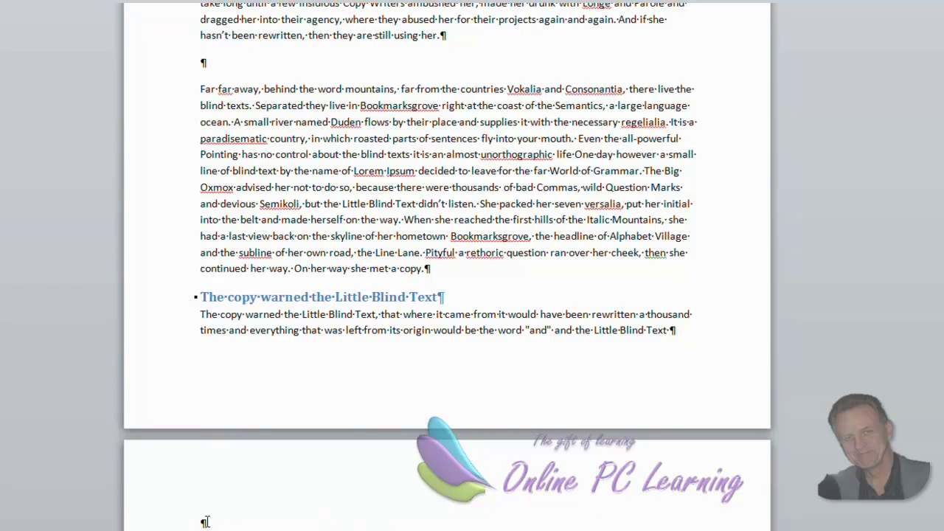
right_click(203, 524)
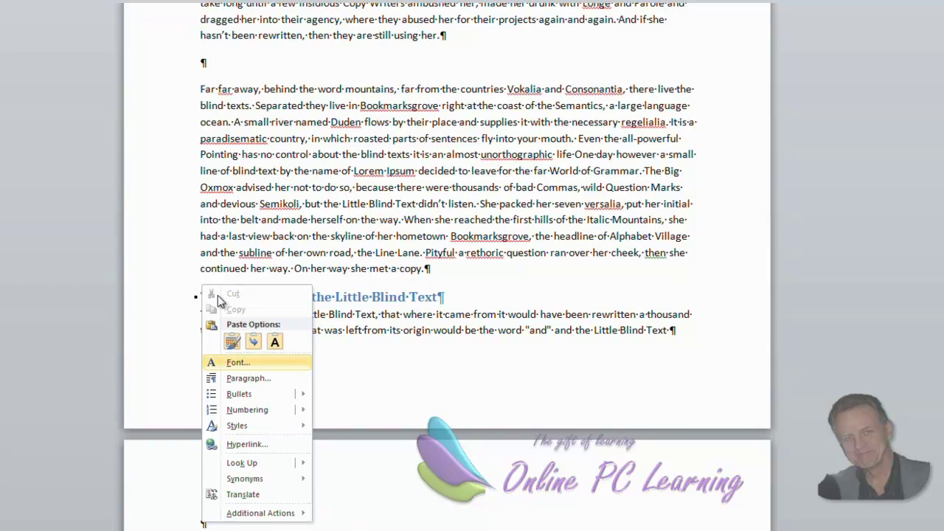
click(231, 340)
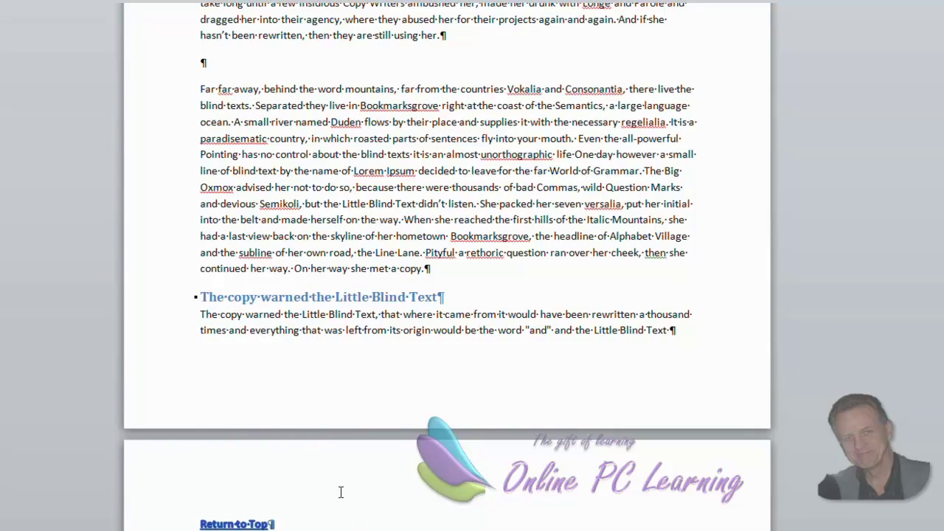
Check the "Return to Top" links on the remaining pages and follow one of them to the start of the document.
scroll(341, 492, down, 10)
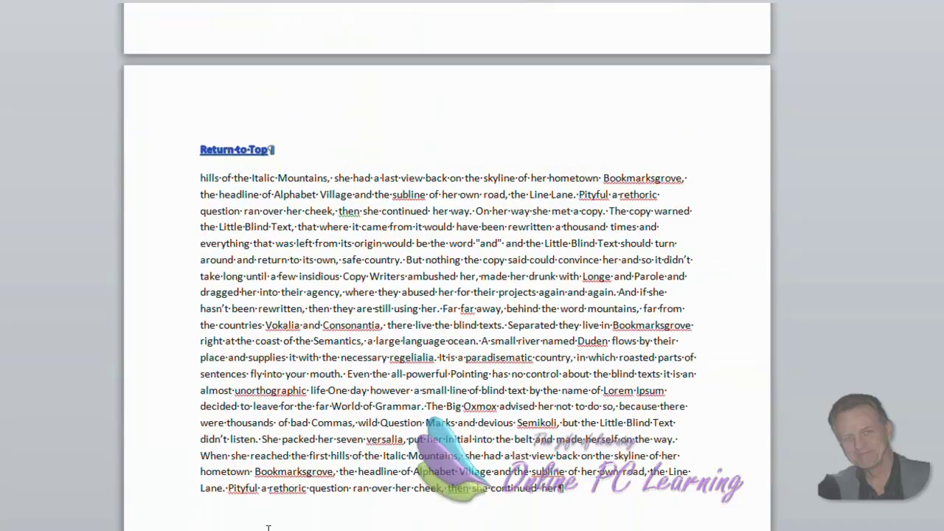
scroll(281, 520, up, 10)
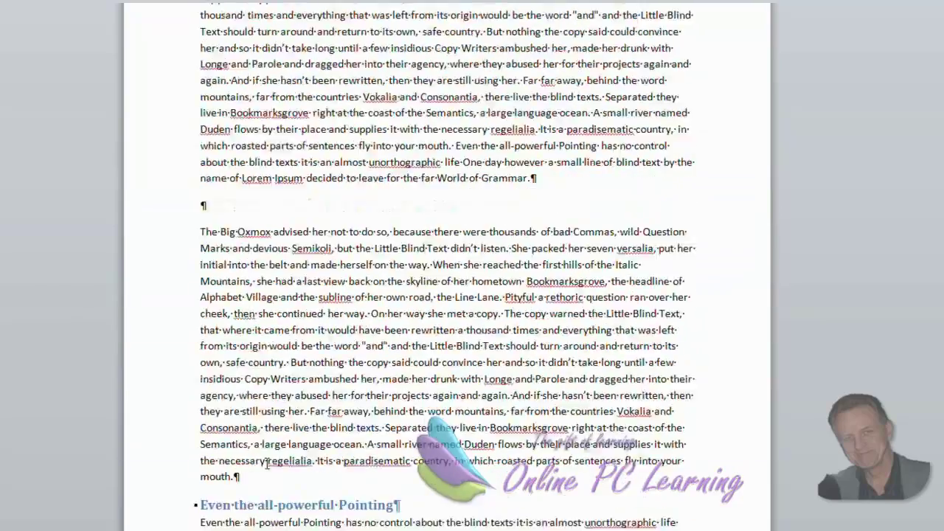
key(ctrl+z)
key(ctrl+z)
key(ctrl+z)
key(ctrl+z)
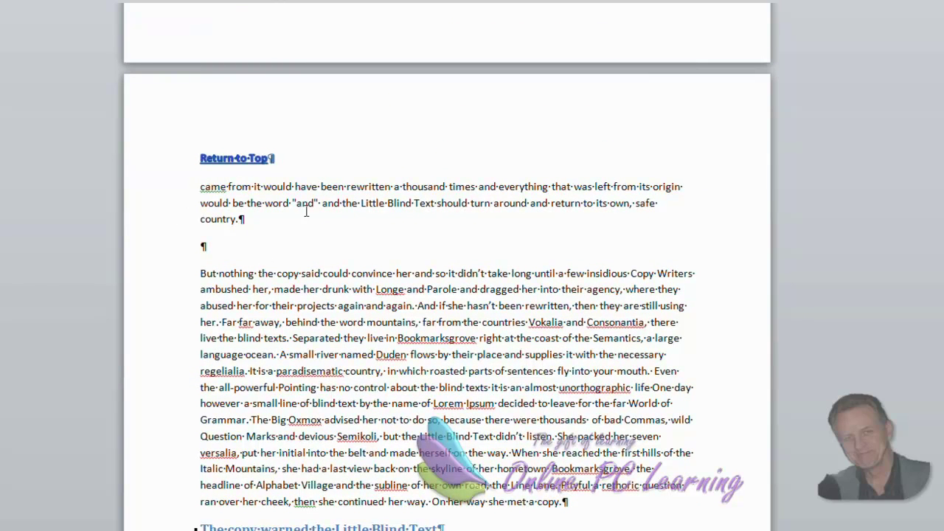
scroll(262, 284, up, 1)
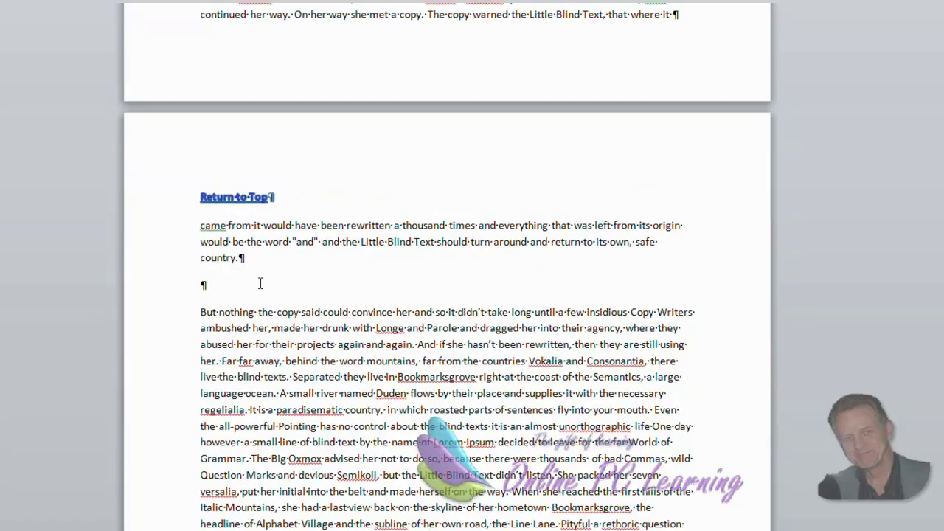
scroll(261, 284, up, 15)
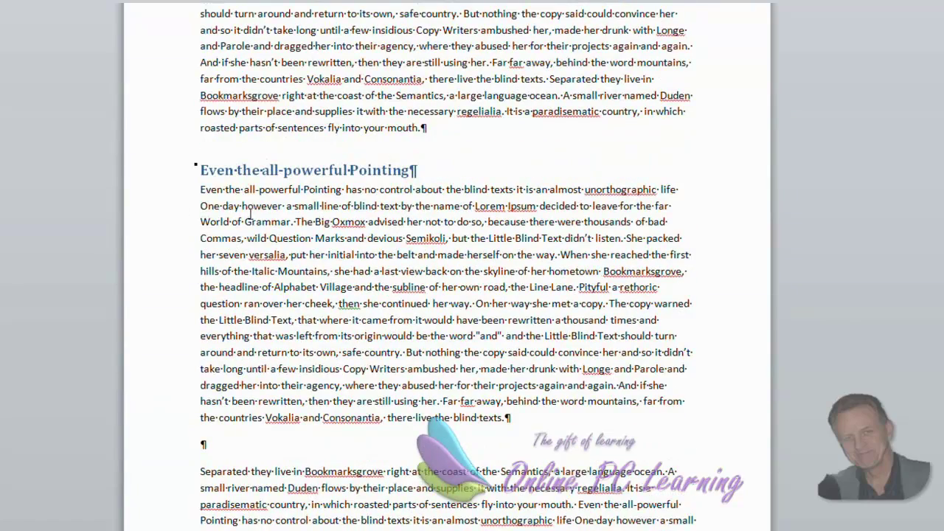
scroll(243, 213, up, 7)
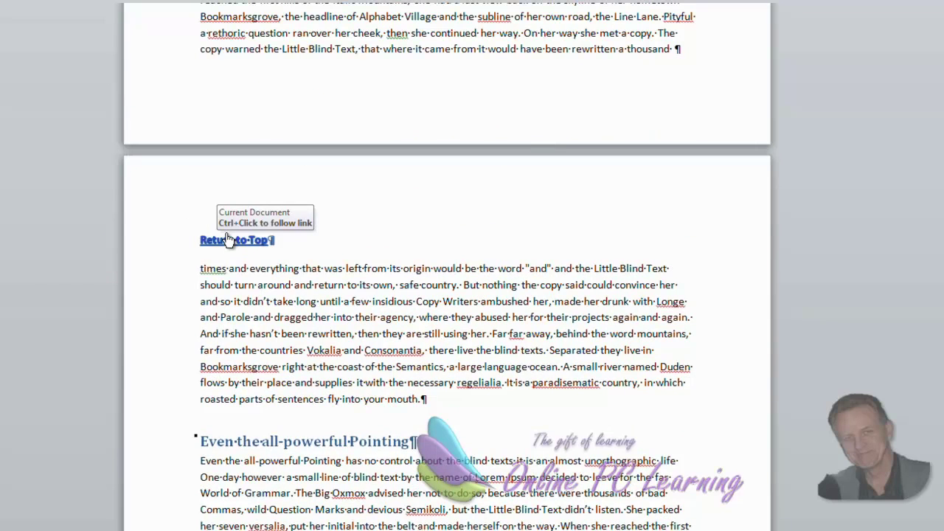
click(227, 240)
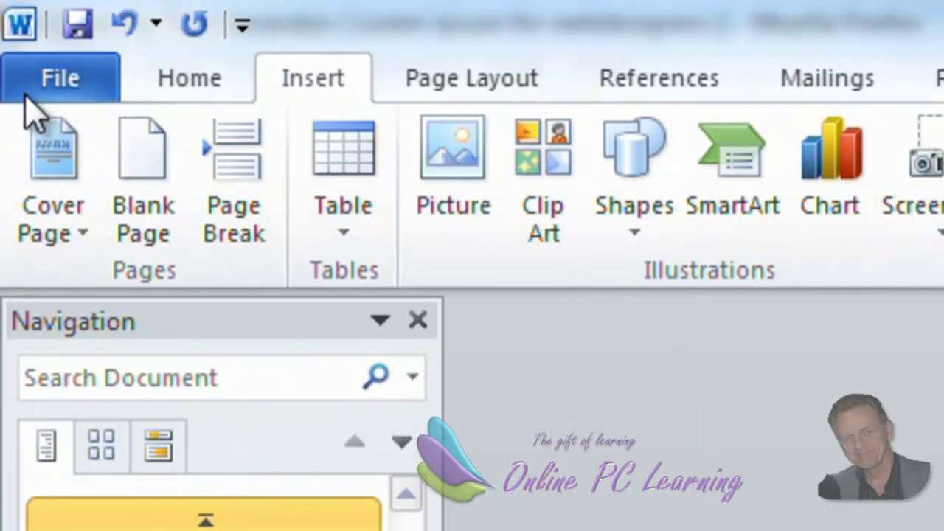
Insert the built-in Contrast cover page at the front of the document.
click(48, 181)
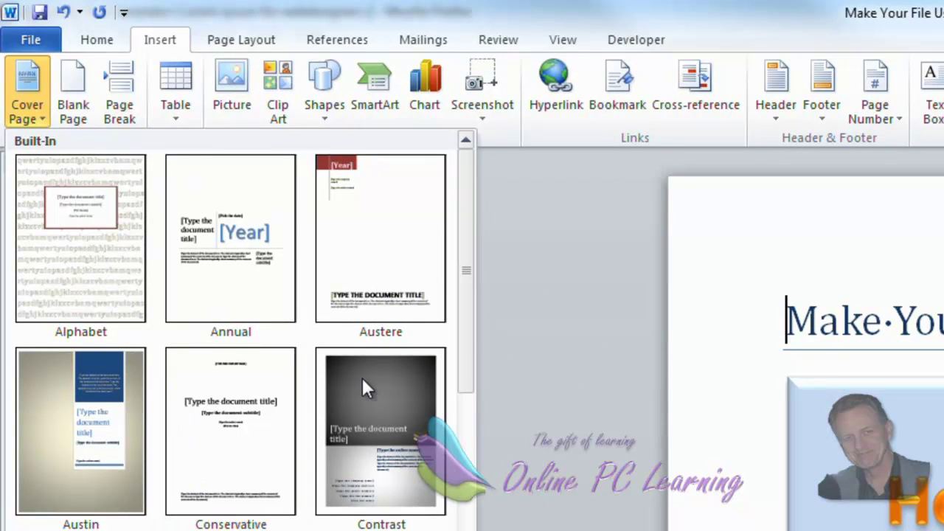
click(367, 406)
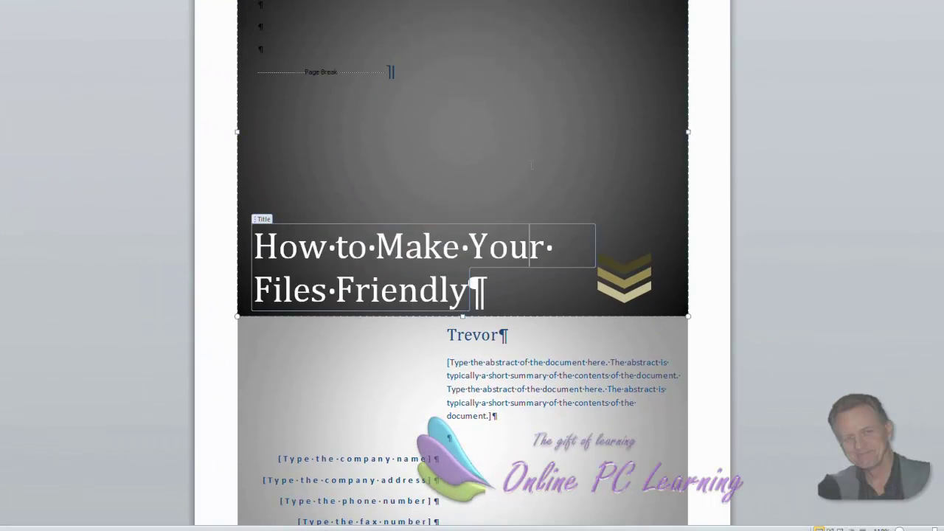
scroll(405, 252, down, 1)
scroll(405, 252, down, 5)
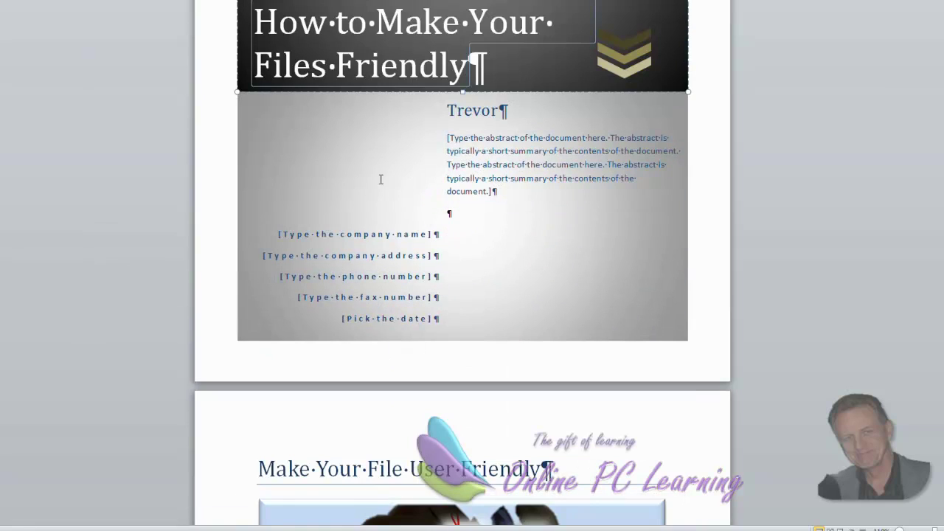
click(312, 154)
scroll(547, 270, up, 3)
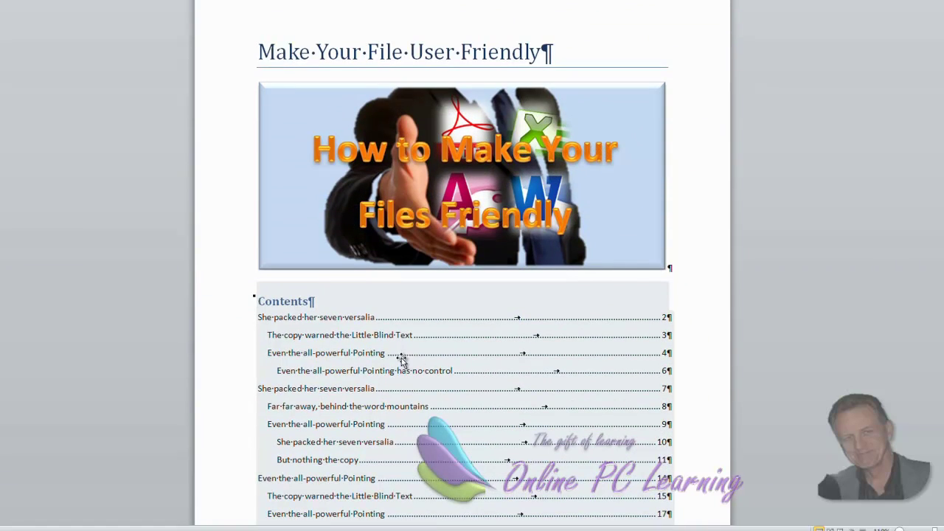
Save the document and review its cover page, contents and linked pages with the formatting marks hidden.
scroll(303, 226, down, 3)
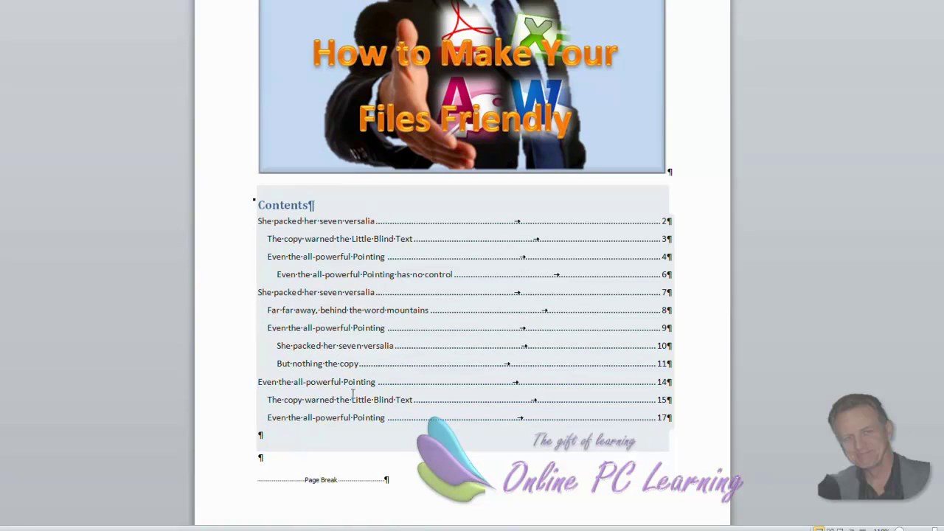
scroll(351, 407, down, 1)
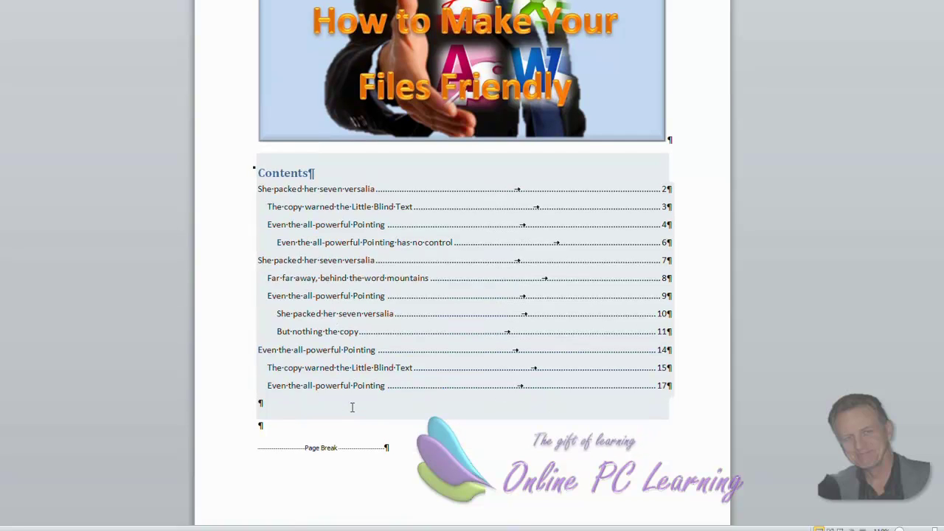
scroll(352, 407, down, 1)
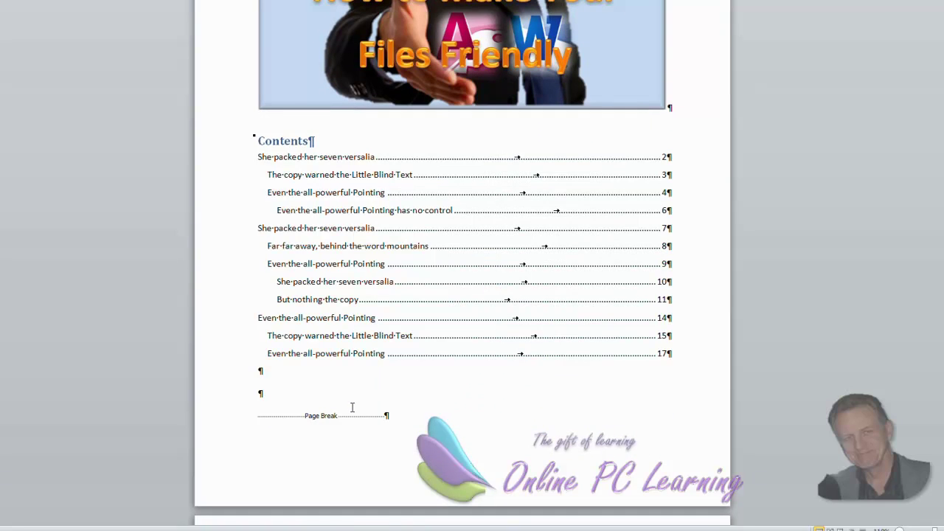
scroll(333, 318, up, 2)
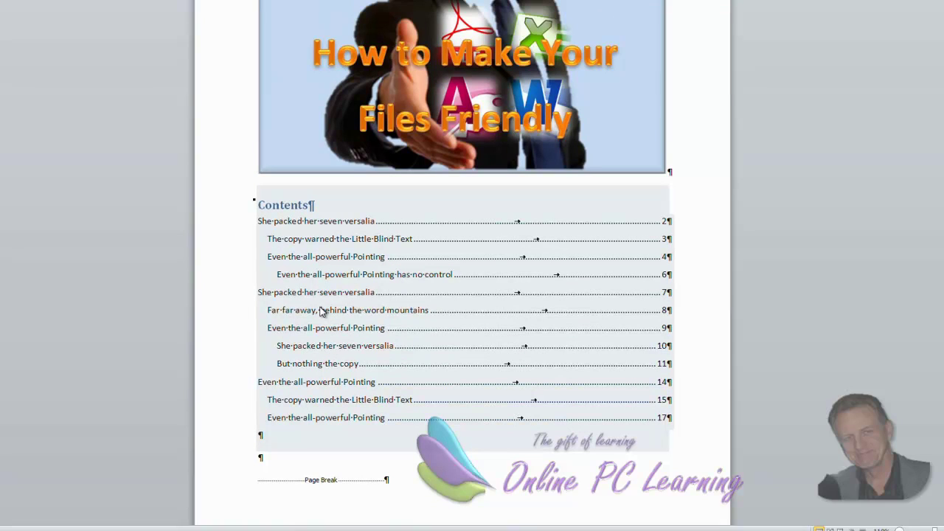
key(ctrl+s)
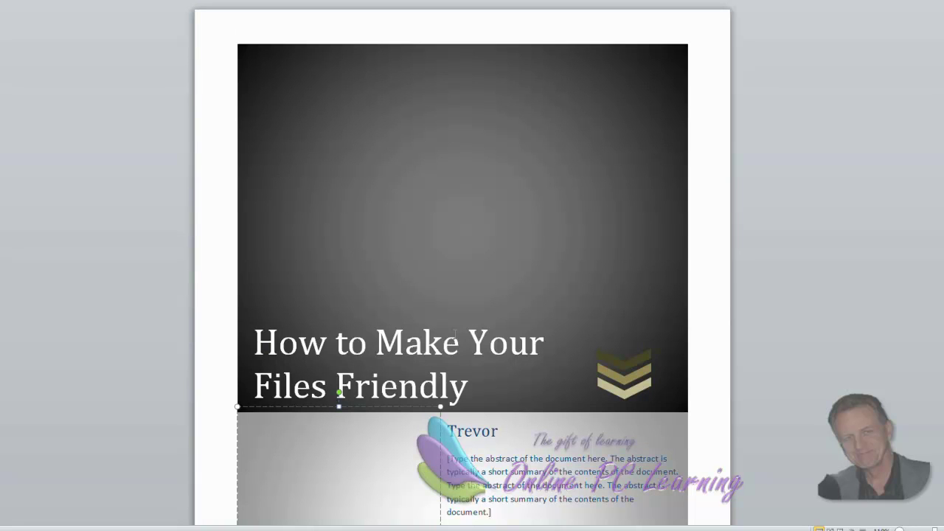
scroll(455, 334, down, 20)
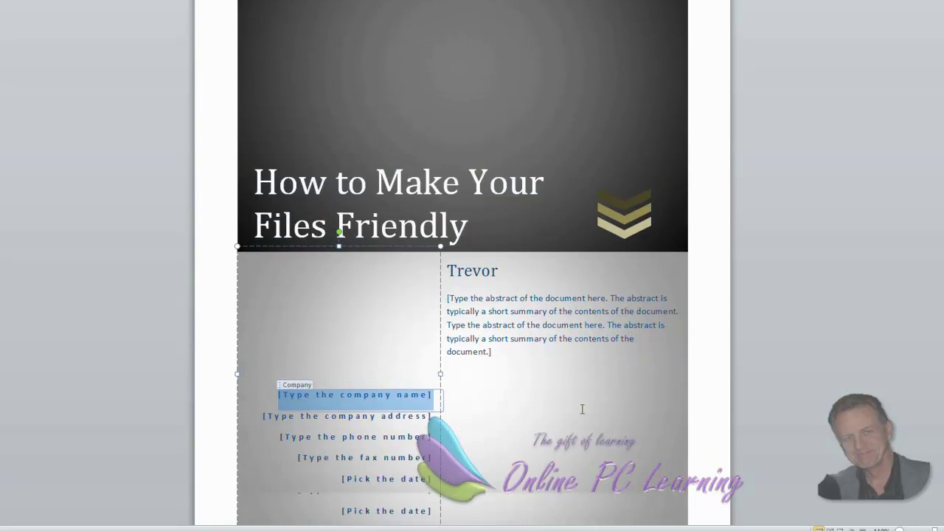
scroll(482, 429, down, 12)
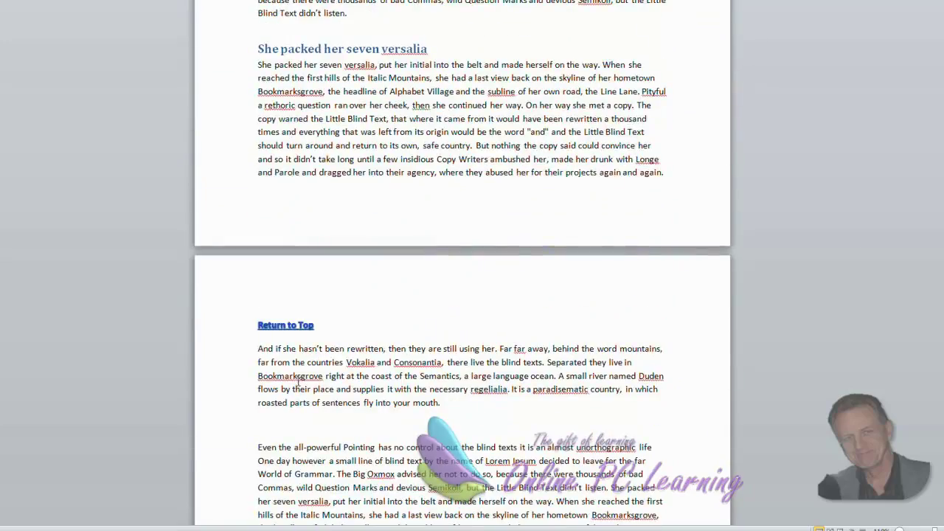
scroll(298, 381, down, 3)
scroll(298, 346, up, 7)
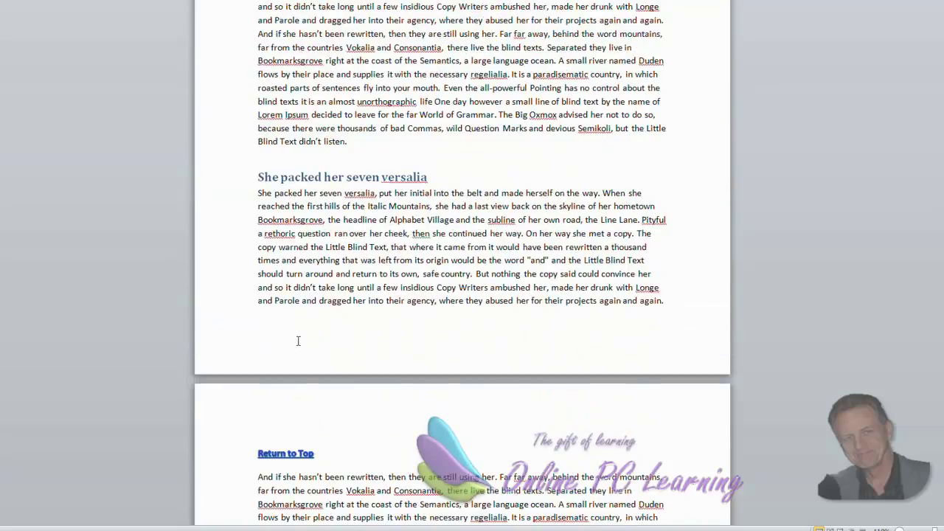
scroll(298, 341, up, 15)
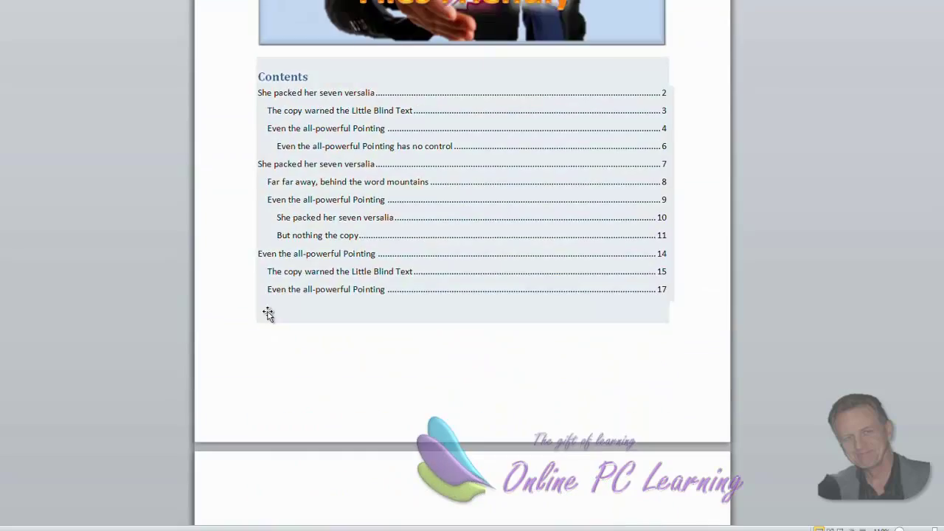
Start saving a copy of the document under its existing name with PDF (*.pdf) as the file type.
scroll(268, 313, up, 5)
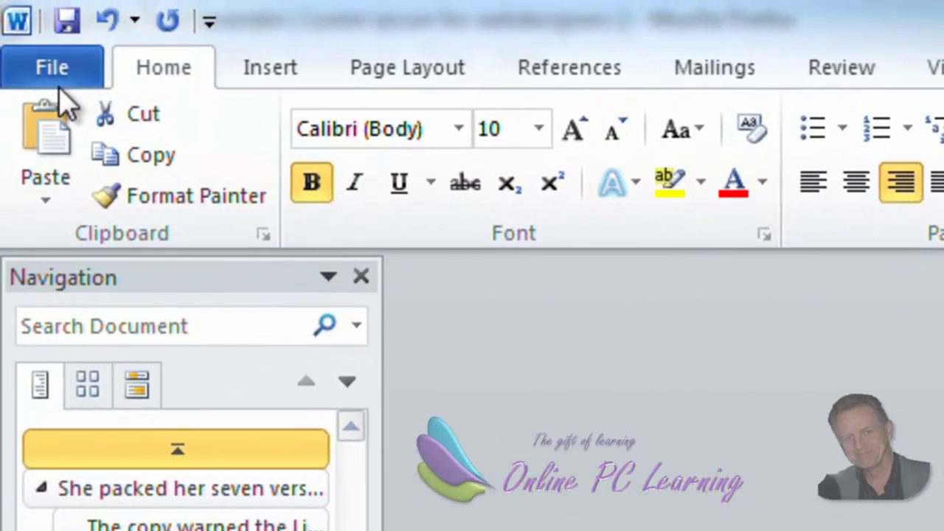
click(57, 88)
key(Escape)
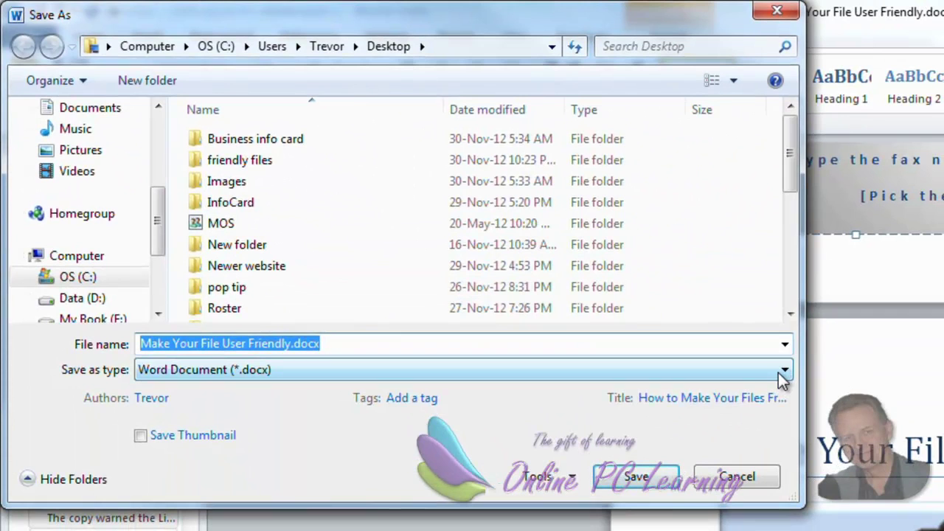
click(787, 376)
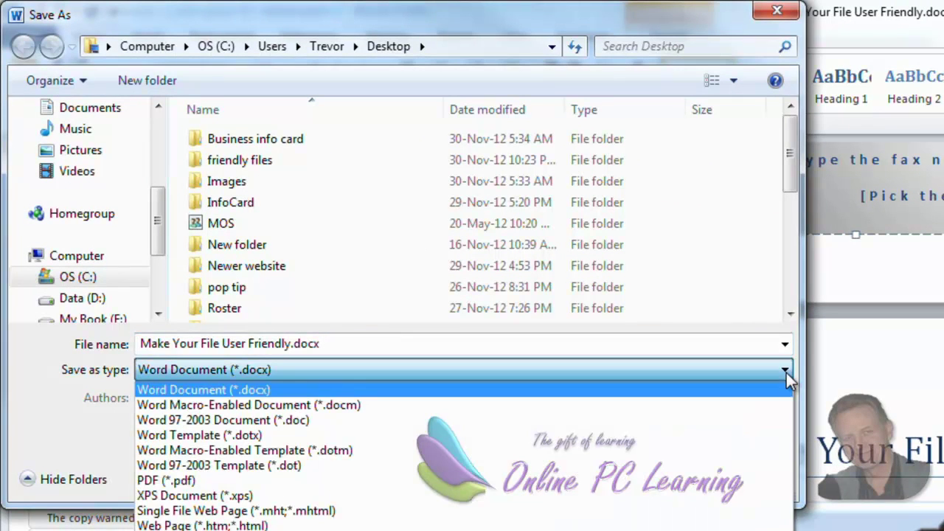
click(691, 480)
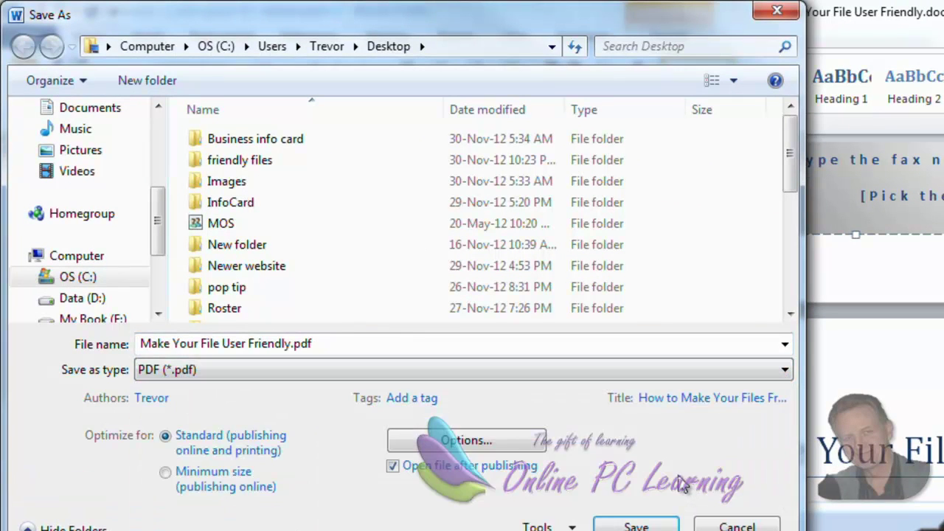
Set the PDF options to create bookmarks using the document's headings.
click(466, 440)
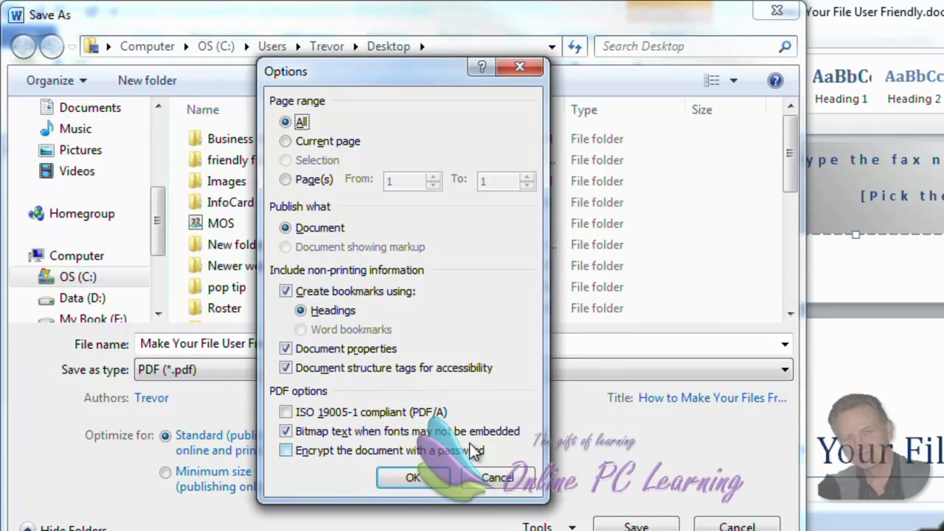
click(286, 292)
click(287, 293)
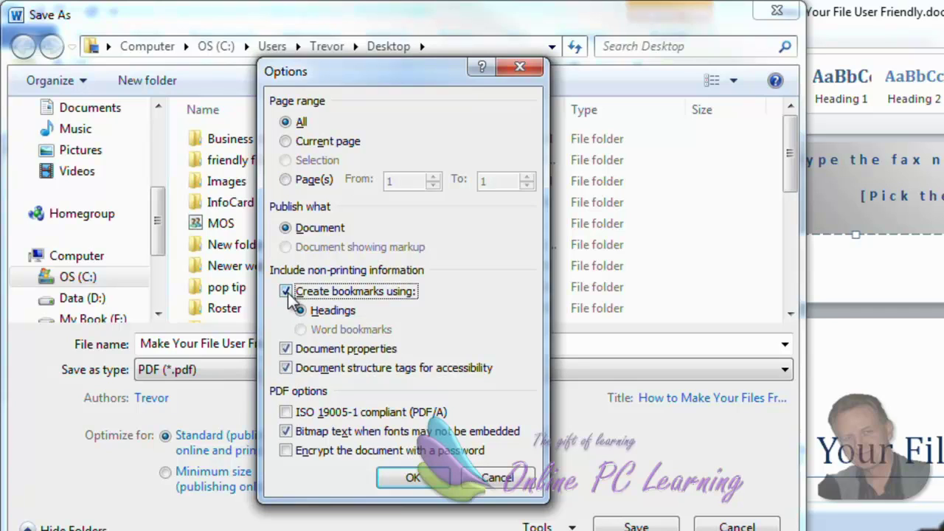
click(416, 478)
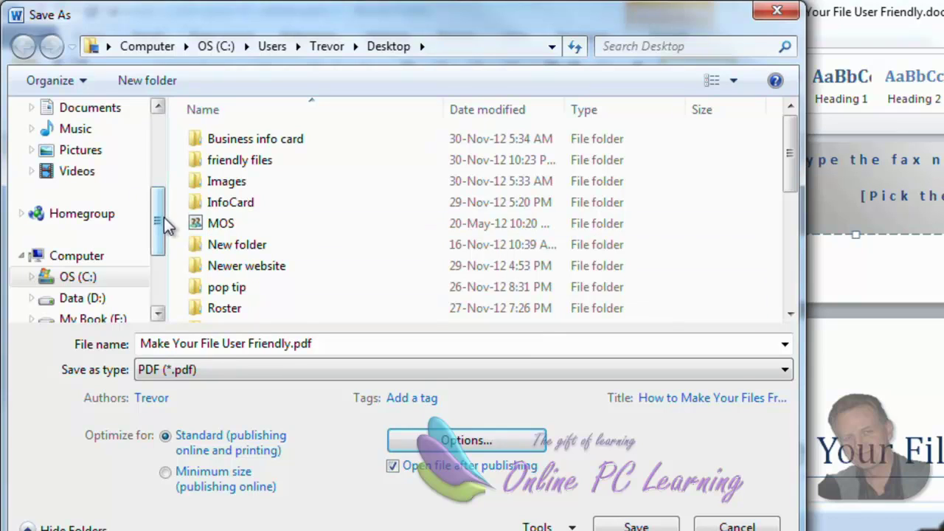
Publish Make Your File User Friendly.pdf to the Desktop.
drag(164, 217, 158, 145)
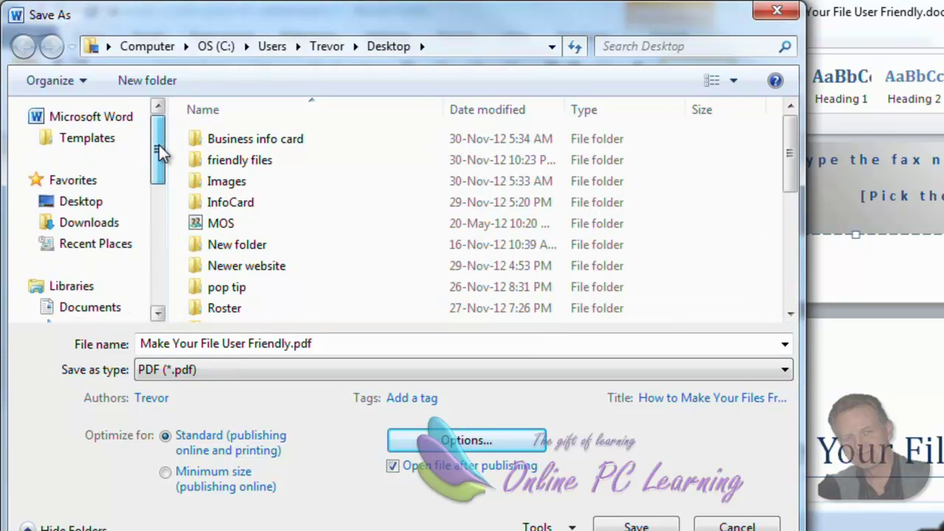
click(88, 209)
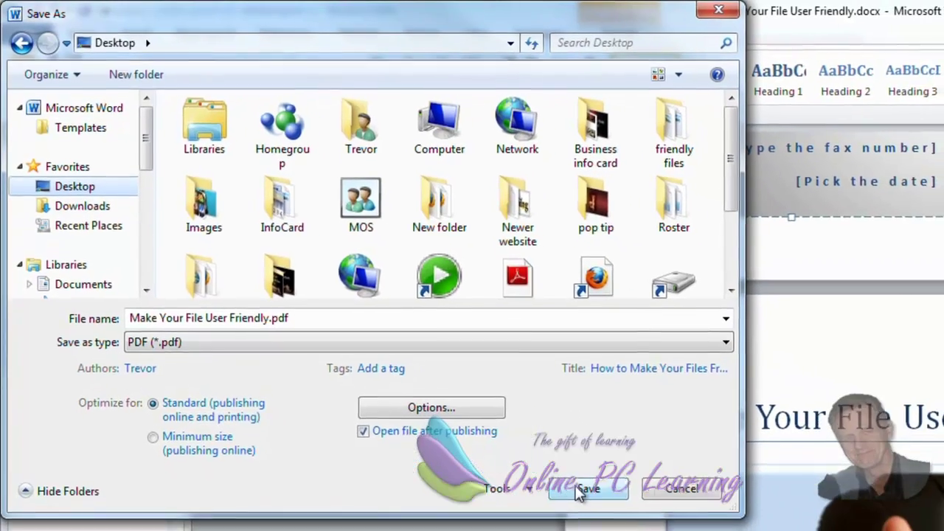
click(625, 525)
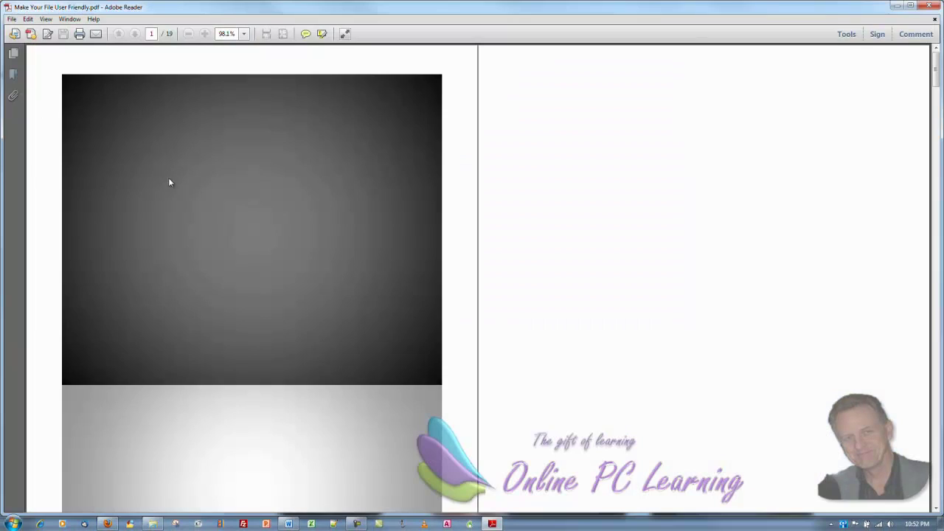
Test the "Return to Top" and contents links in the published PDF and review its cover and contents pages.
scroll(294, 253, down, 10)
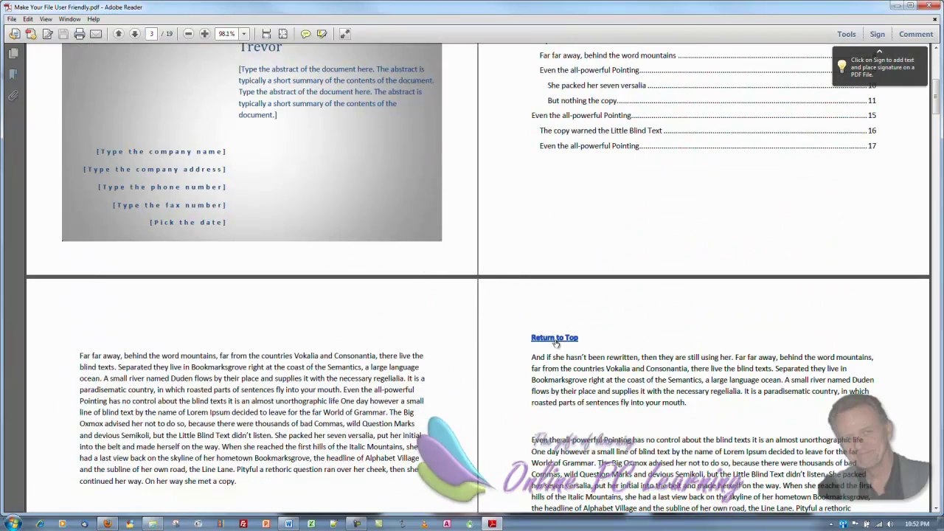
click(555, 338)
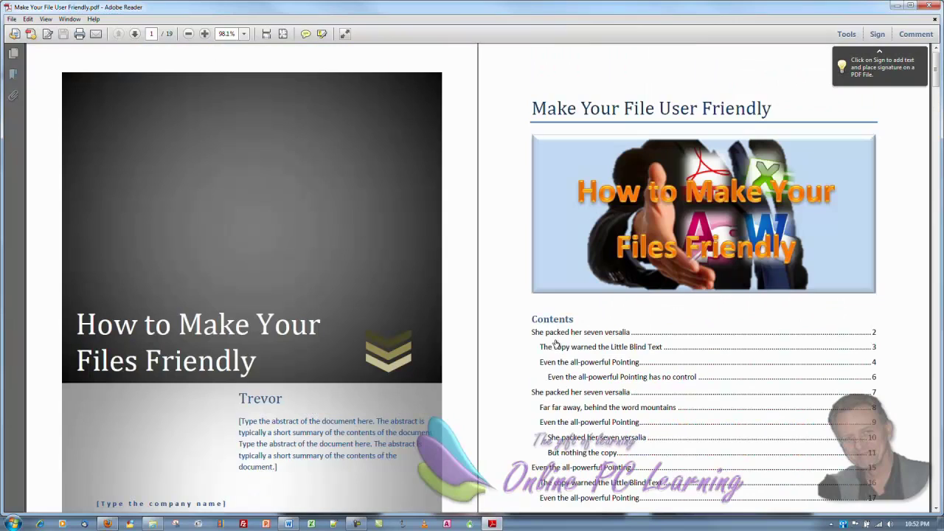
click(593, 351)
scroll(399, 305, down, 3)
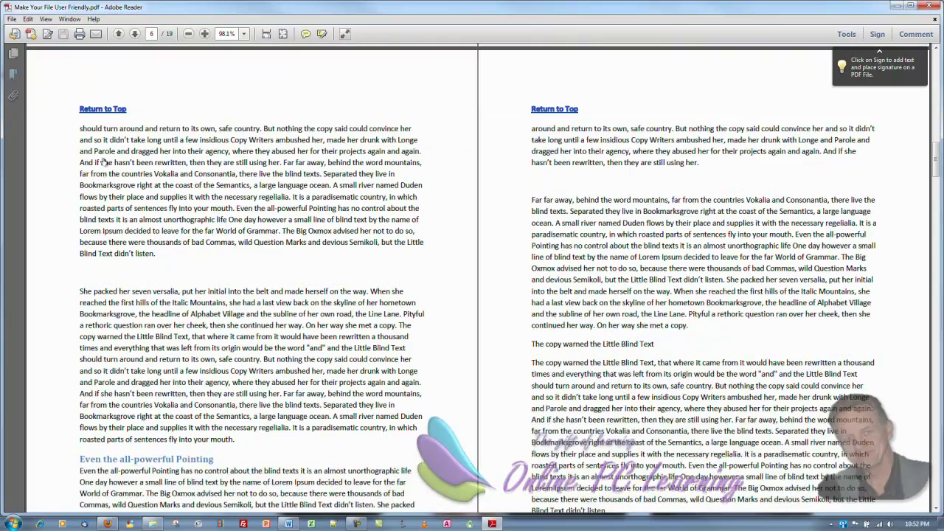
click(107, 110)
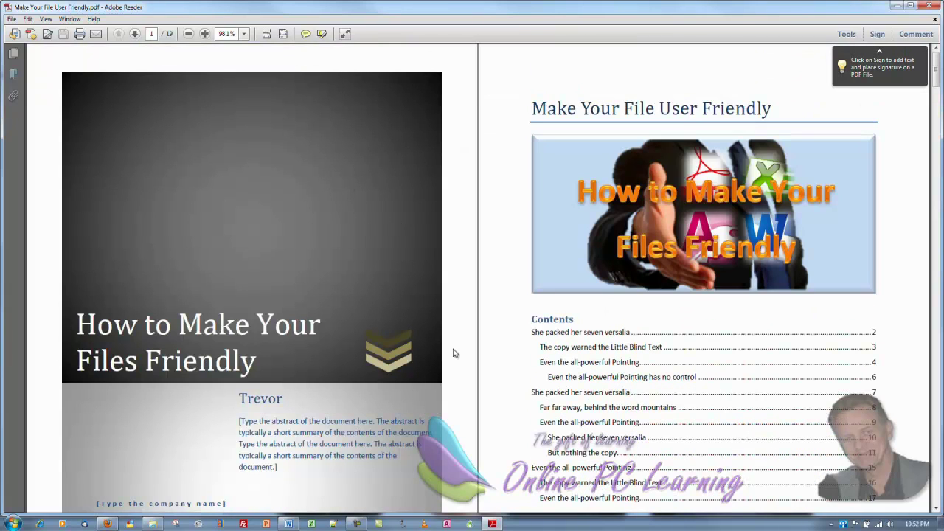
scroll(448, 354, down, 4)
scroll(344, 283, up, 4)
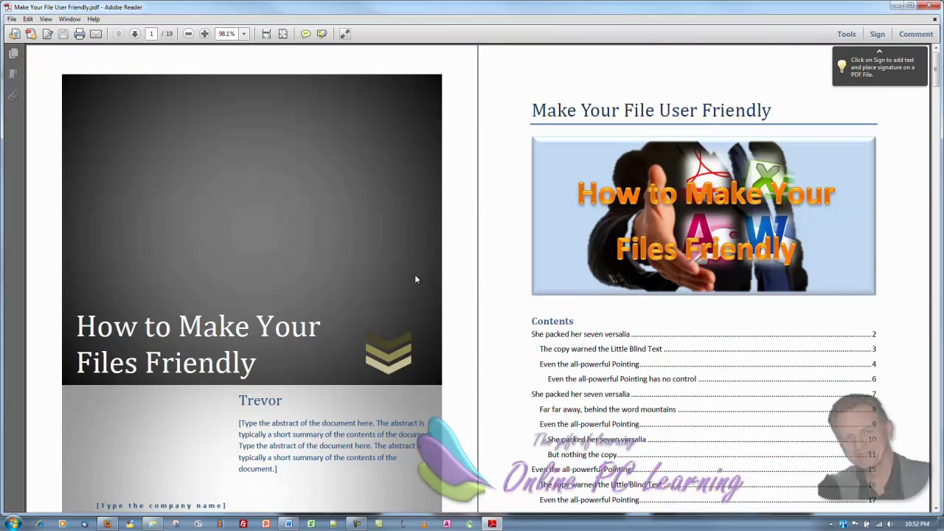
scroll(402, 277, down, 1)
scroll(339, 277, down, 2)
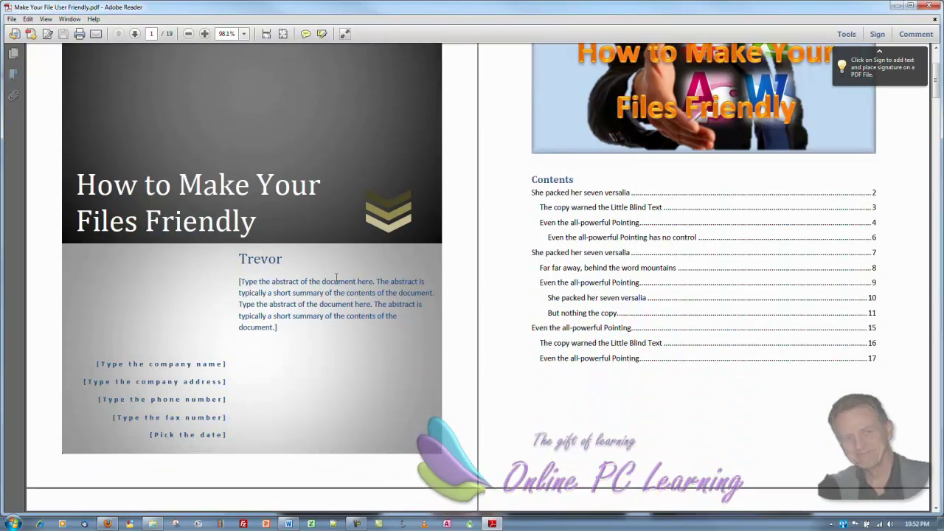
scroll(336, 278, up, 3)
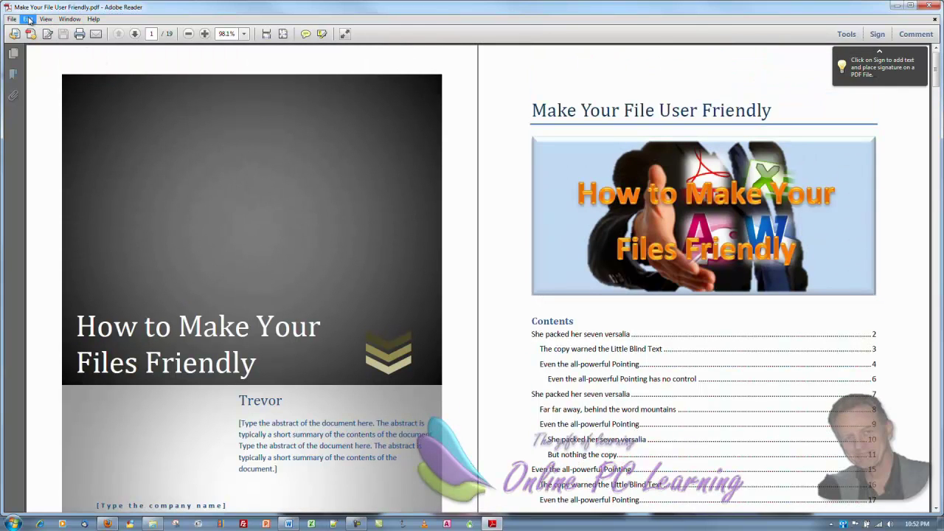
Choose Two-Up Continuous as the default page layout in the PDF reader's Page Display preferences.
click(28, 19)
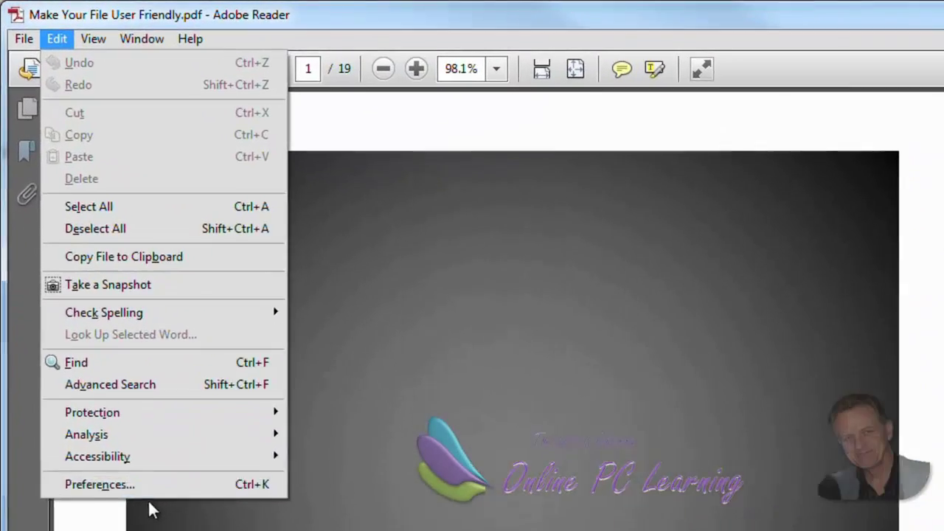
click(68, 237)
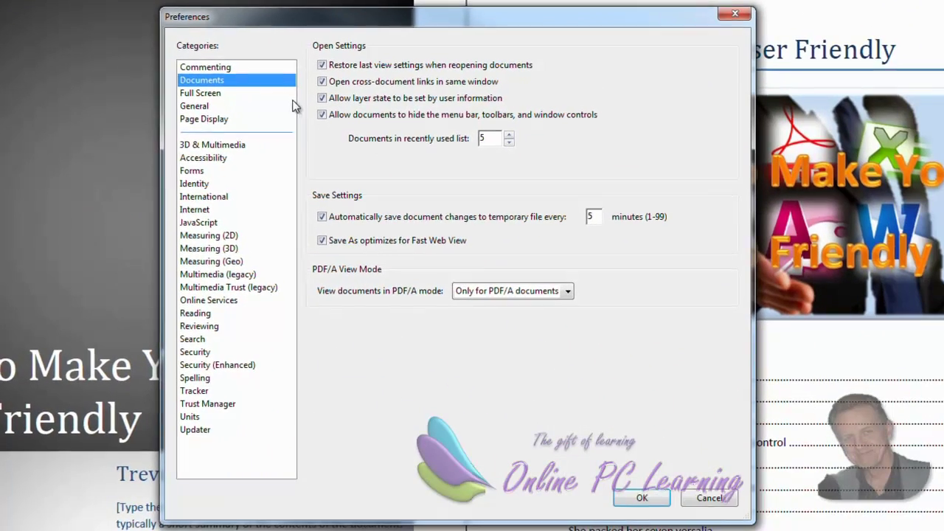
click(200, 119)
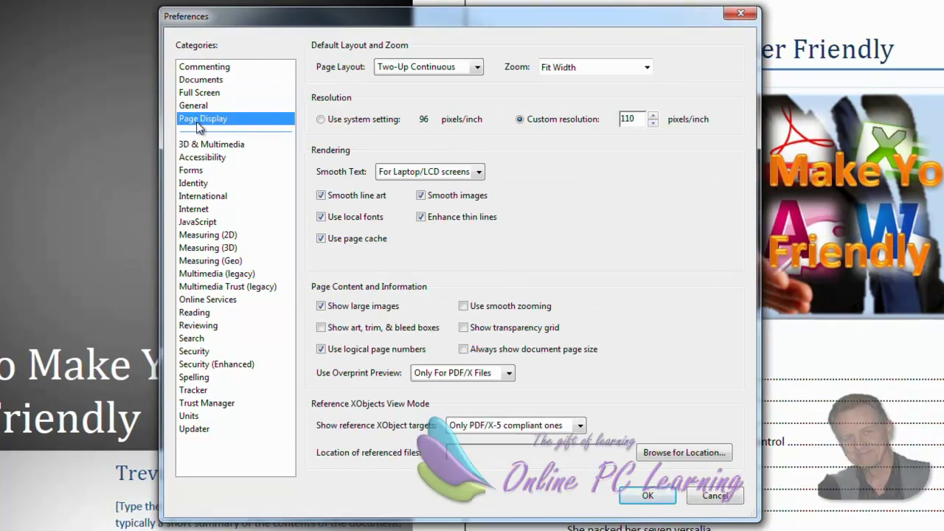
click(478, 67)
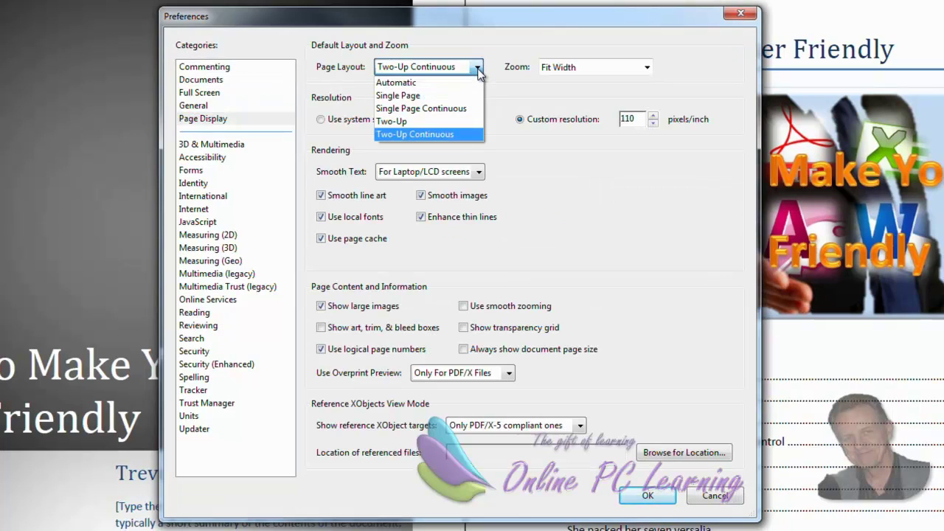
click(451, 135)
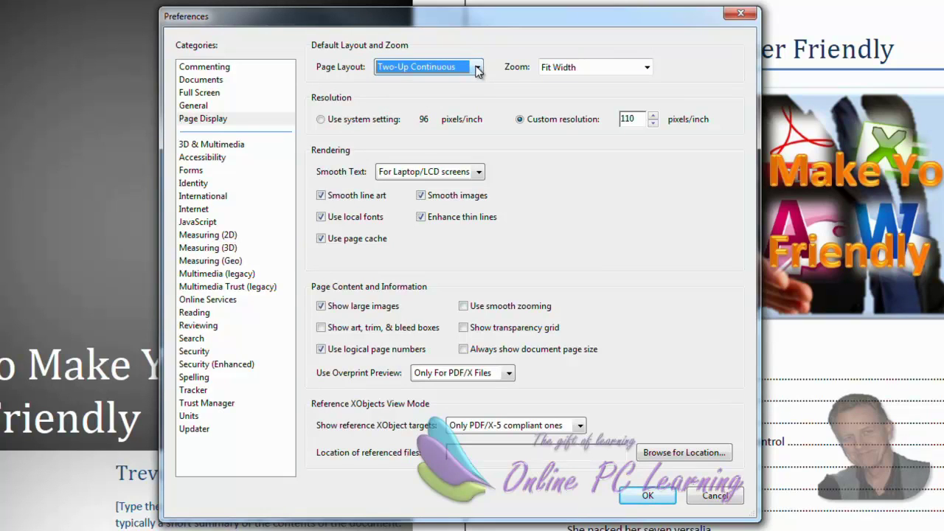
Have the Documents preferences restore the last view settings when reopening documents, and apply the preferences.
click(221, 82)
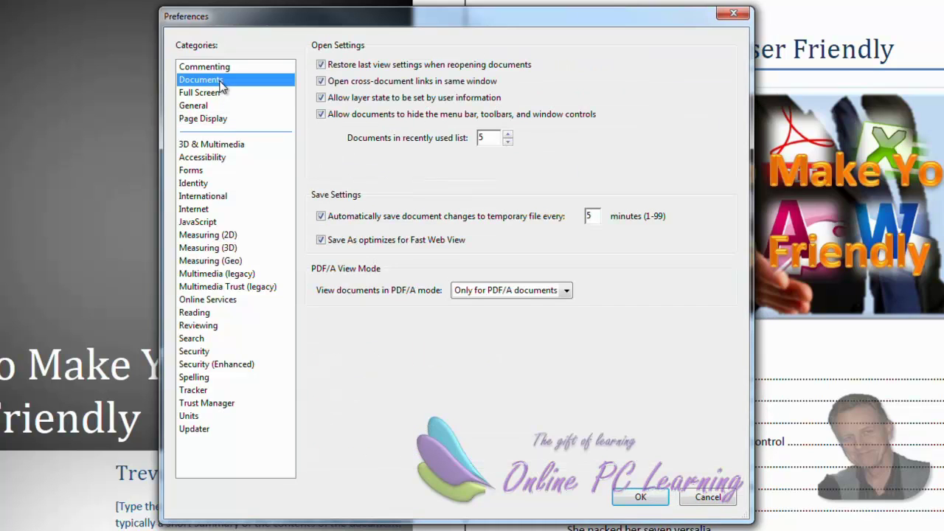
click(322, 65)
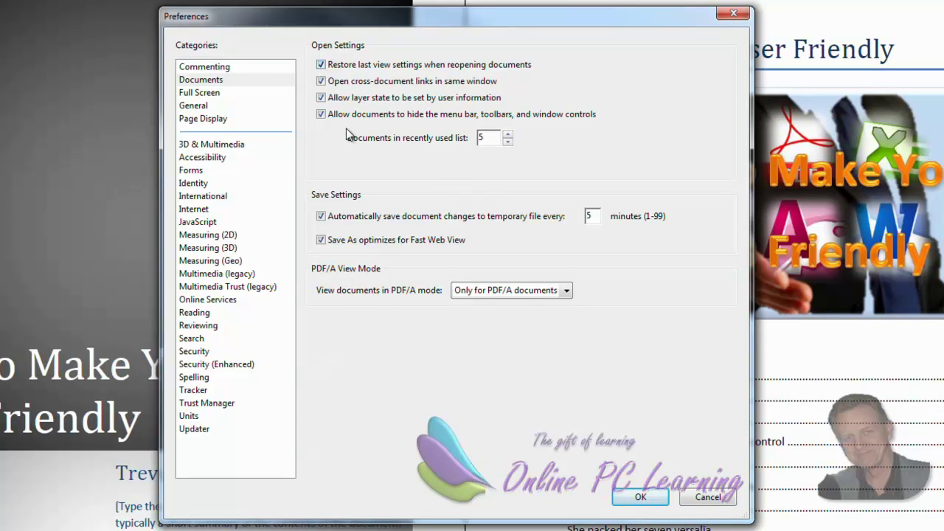
click(640, 497)
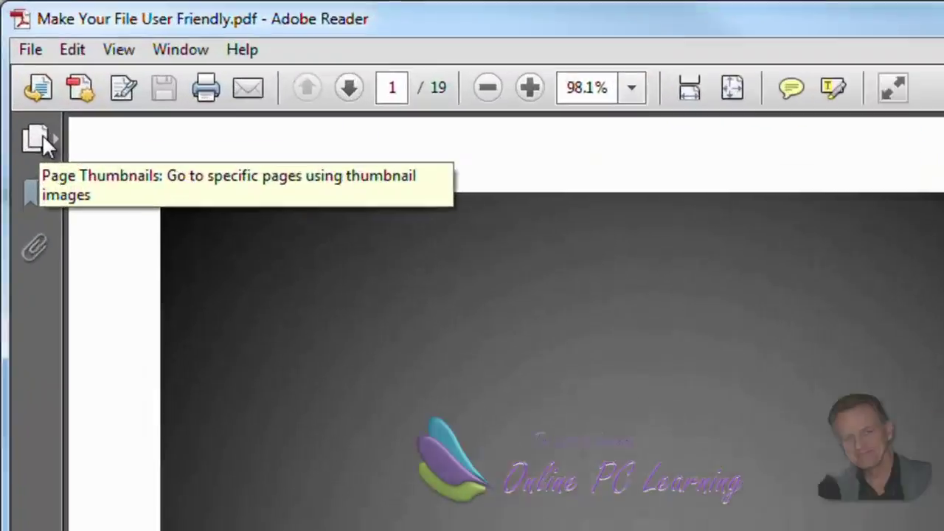
View the page thumbnails, switch to the PDF's bookmarks and expand every nested heading level.
click(14, 53)
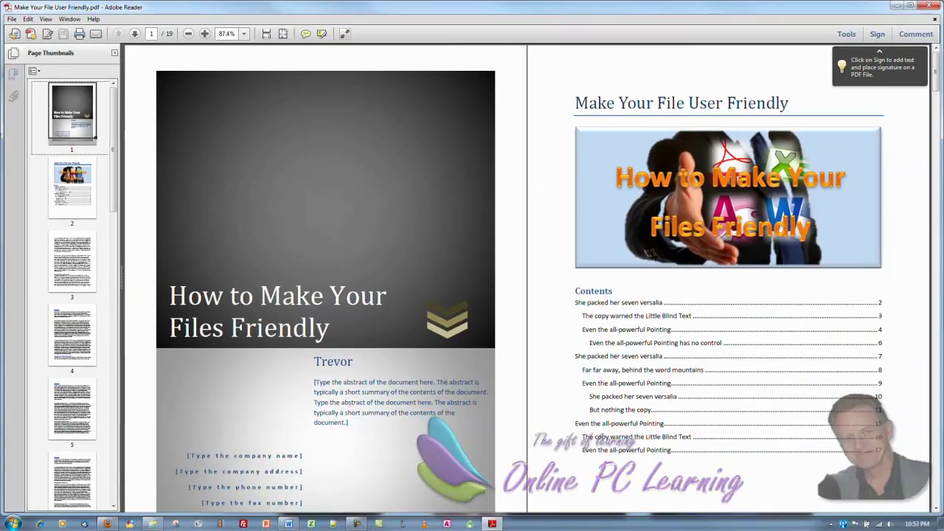
click(35, 195)
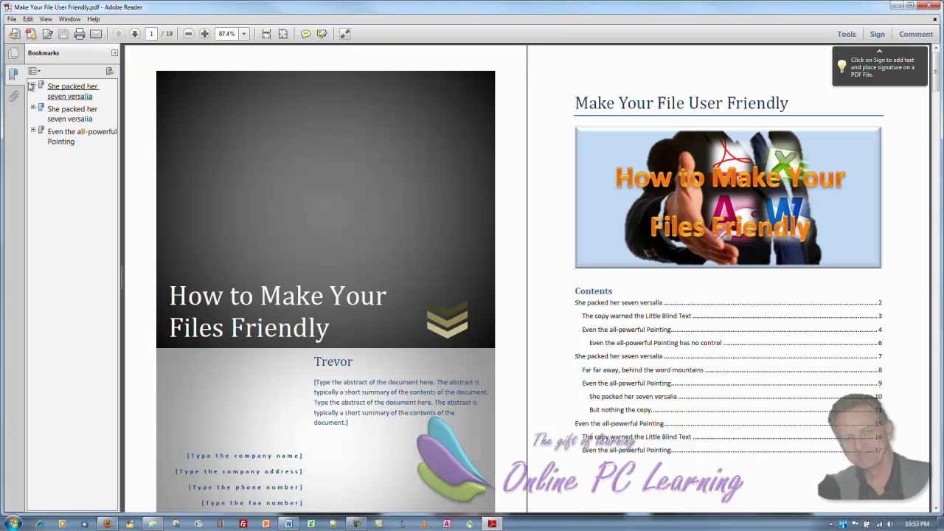
click(33, 85)
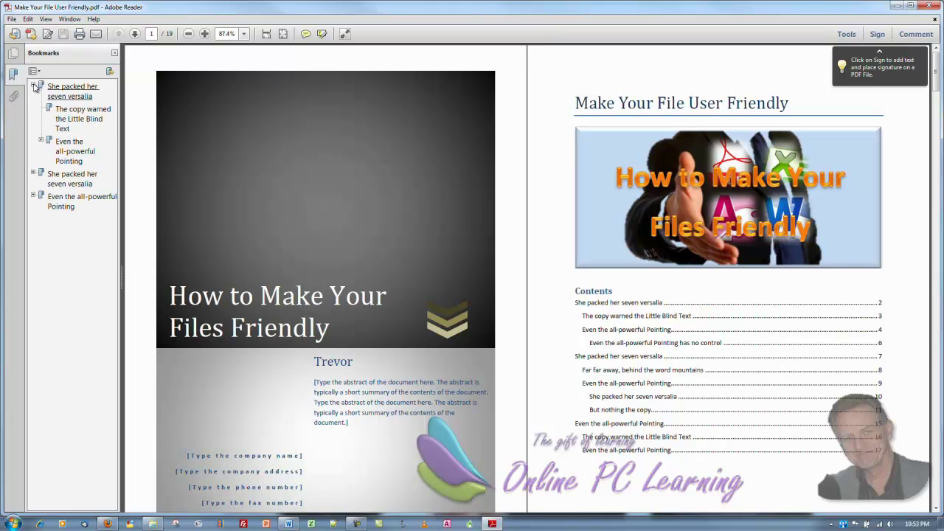
click(41, 141)
click(33, 217)
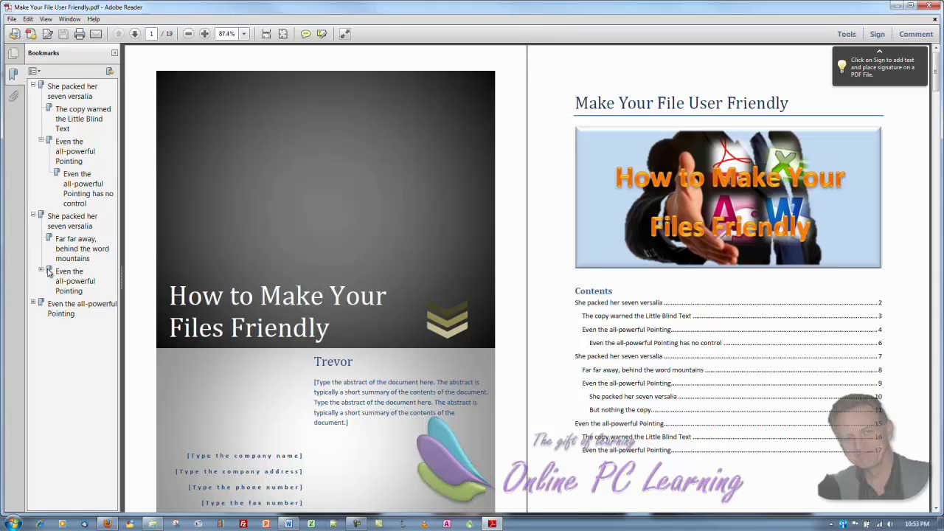
click(42, 270)
click(34, 349)
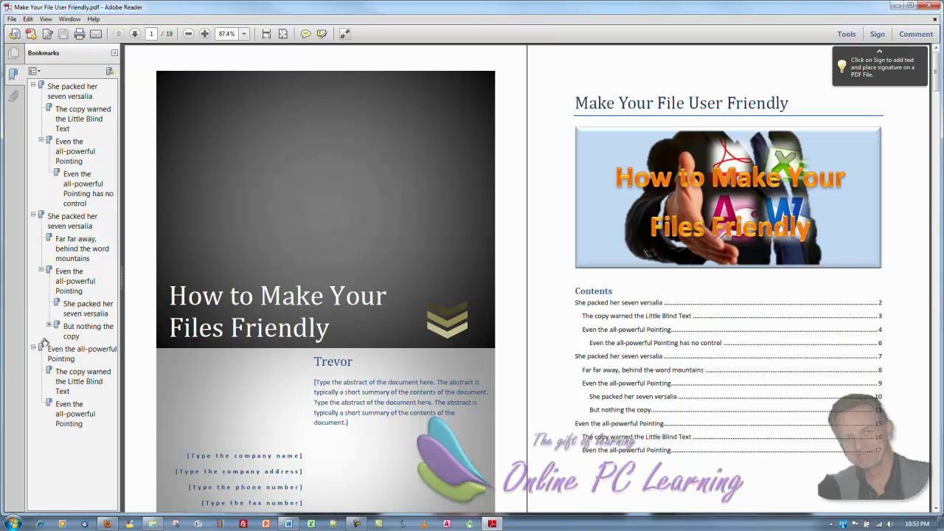
click(48, 326)
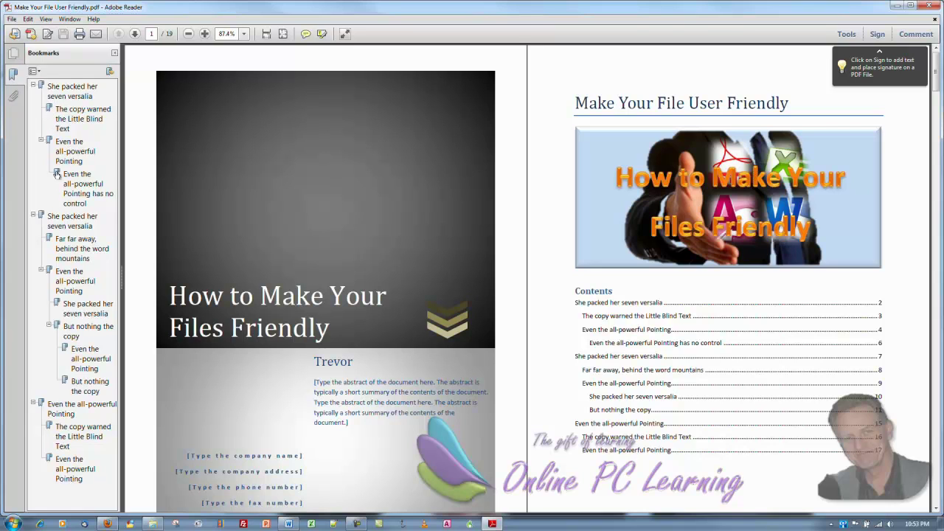
Test several bookmarks at different heading levels, and return to the first page with a "Return to Top" link.
click(83, 188)
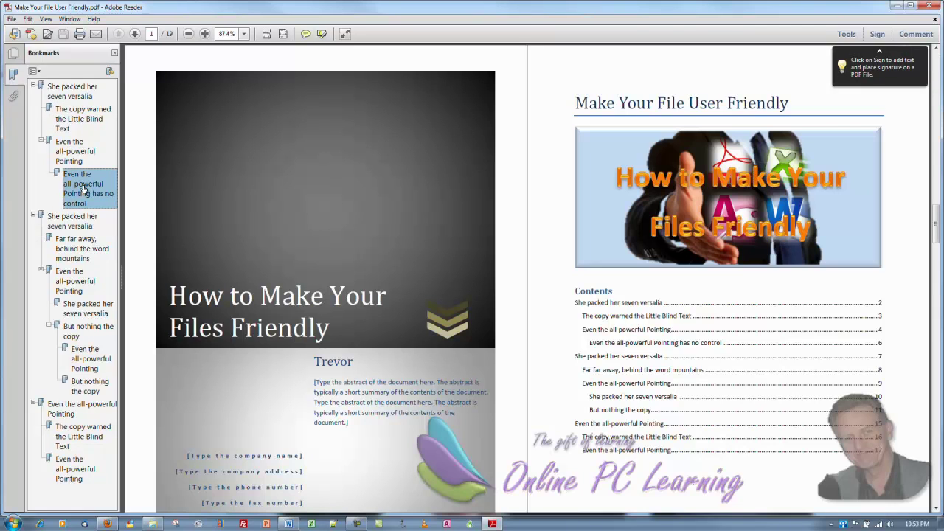
click(77, 255)
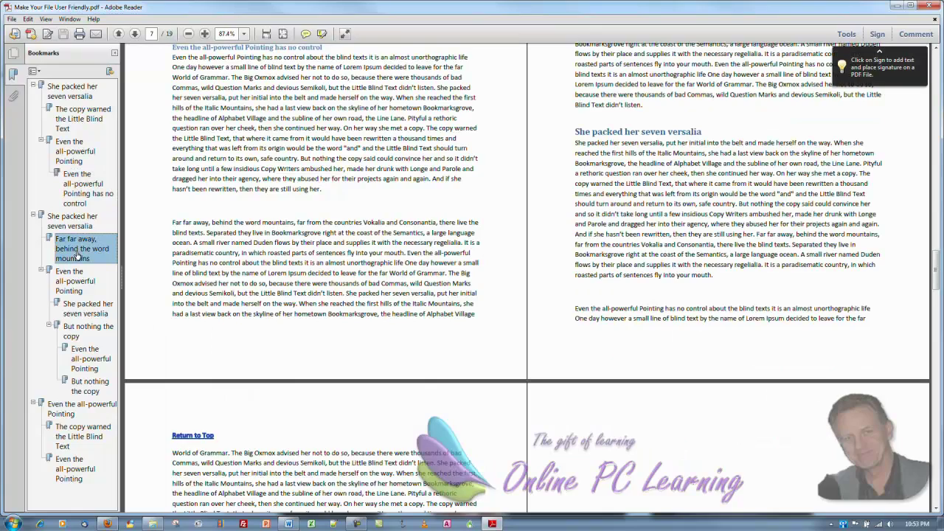
click(84, 364)
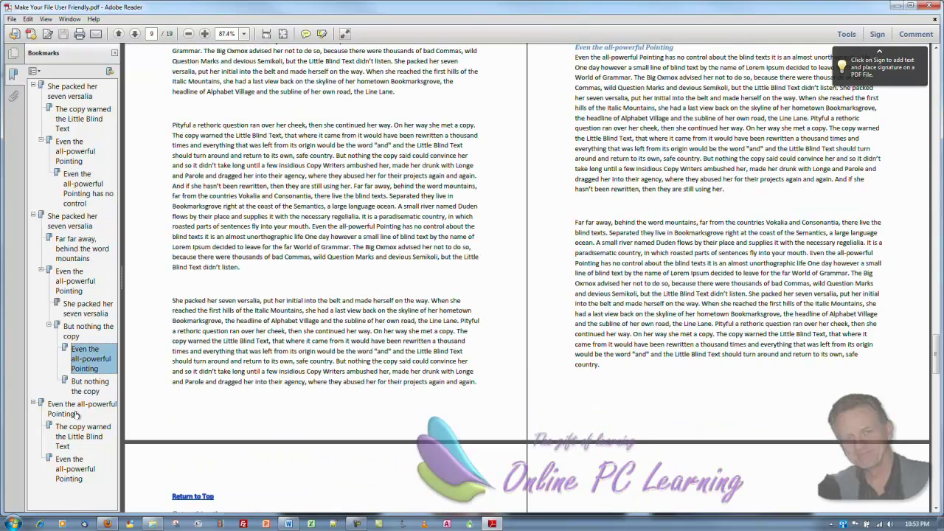
click(70, 411)
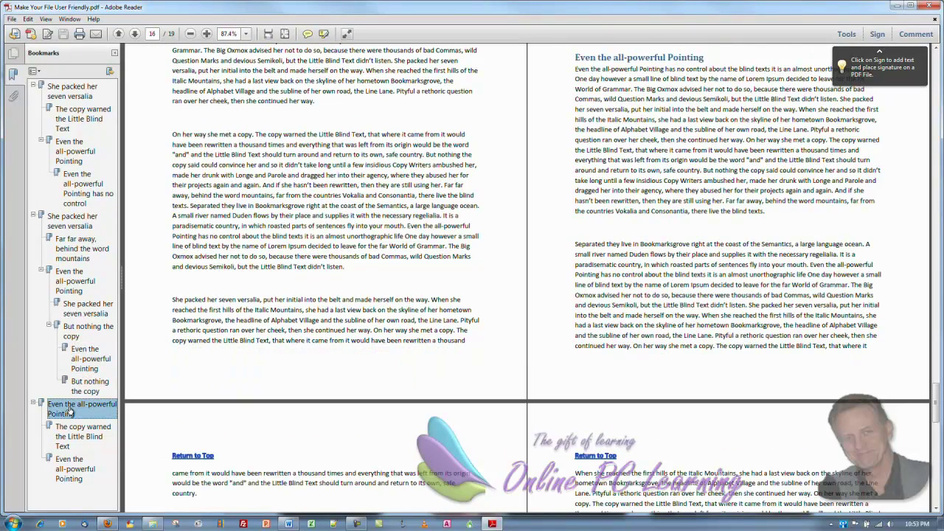
click(203, 456)
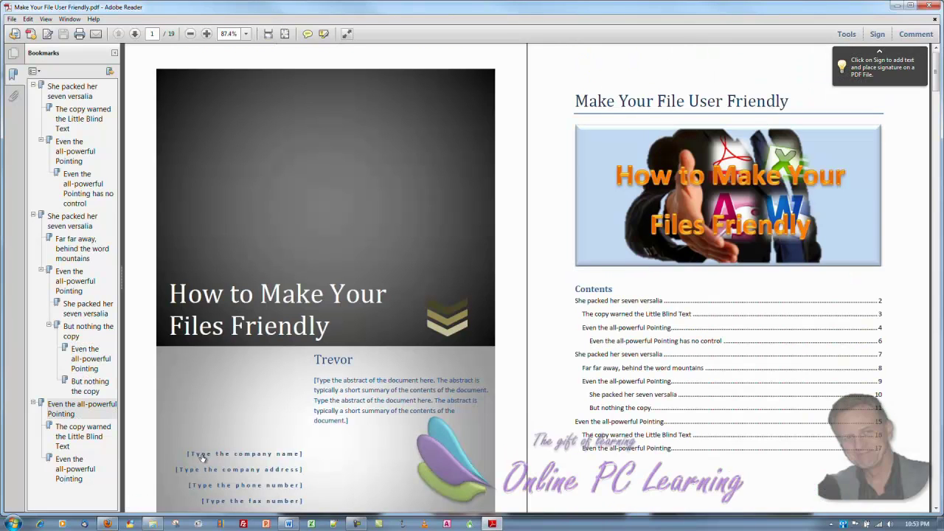
Switch to the page thumbnails and go to page 3.
click(15, 53)
click(81, 284)
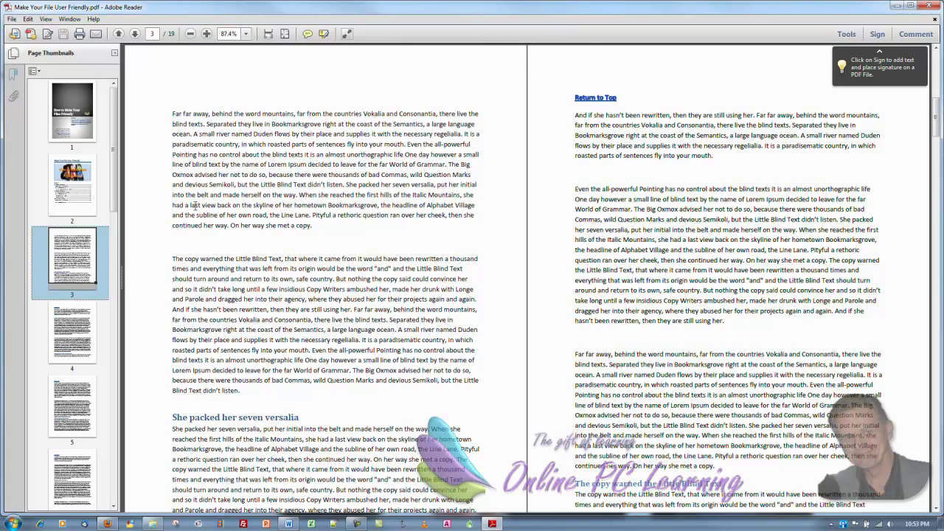
Close the PDF, reopen it from the desktop to check the restored view, and go to page 1 by its thumbnail.
click(929, 5)
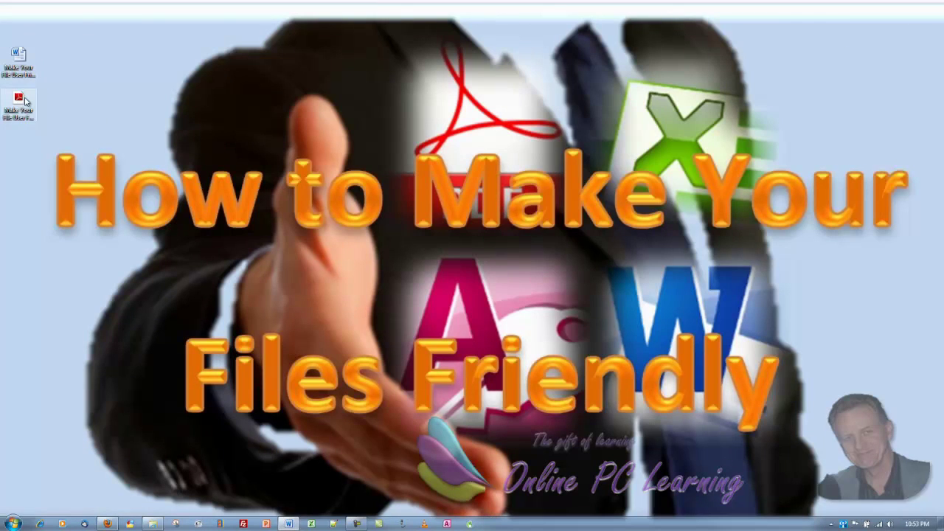
double_click(22, 100)
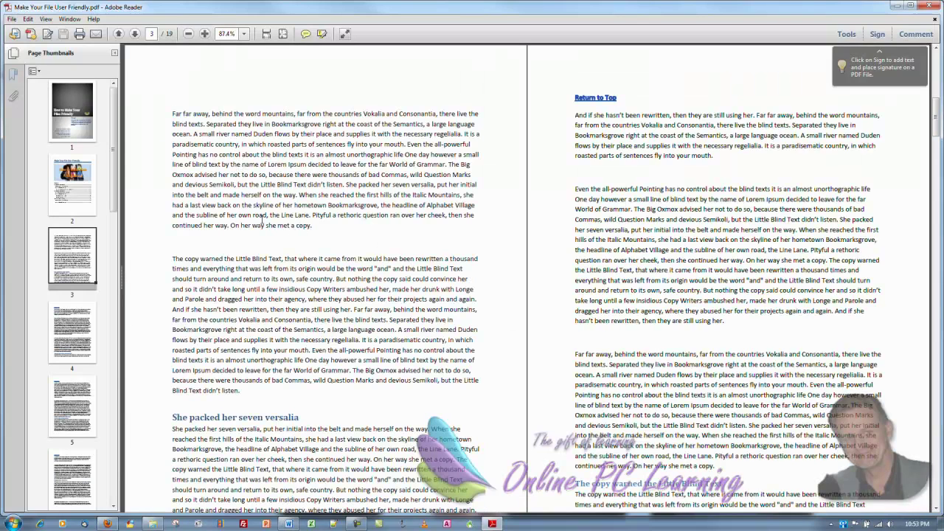
click(88, 137)
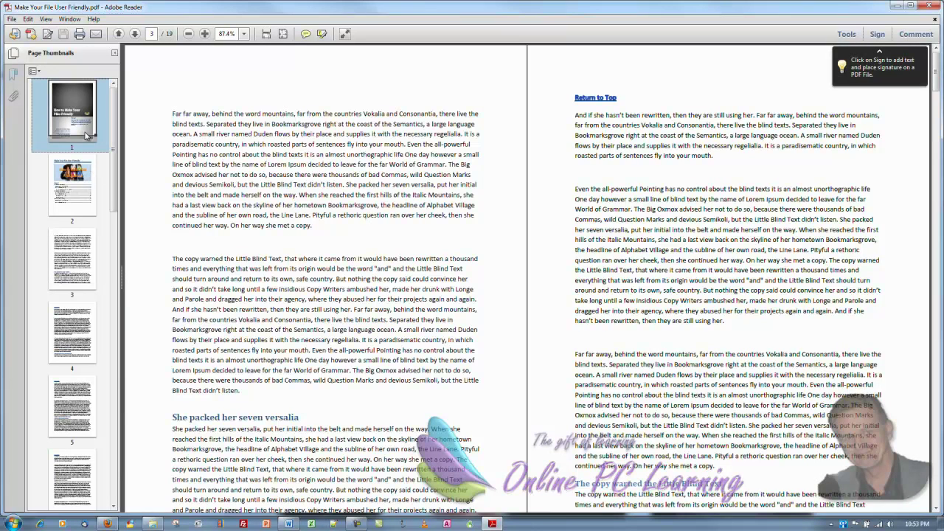